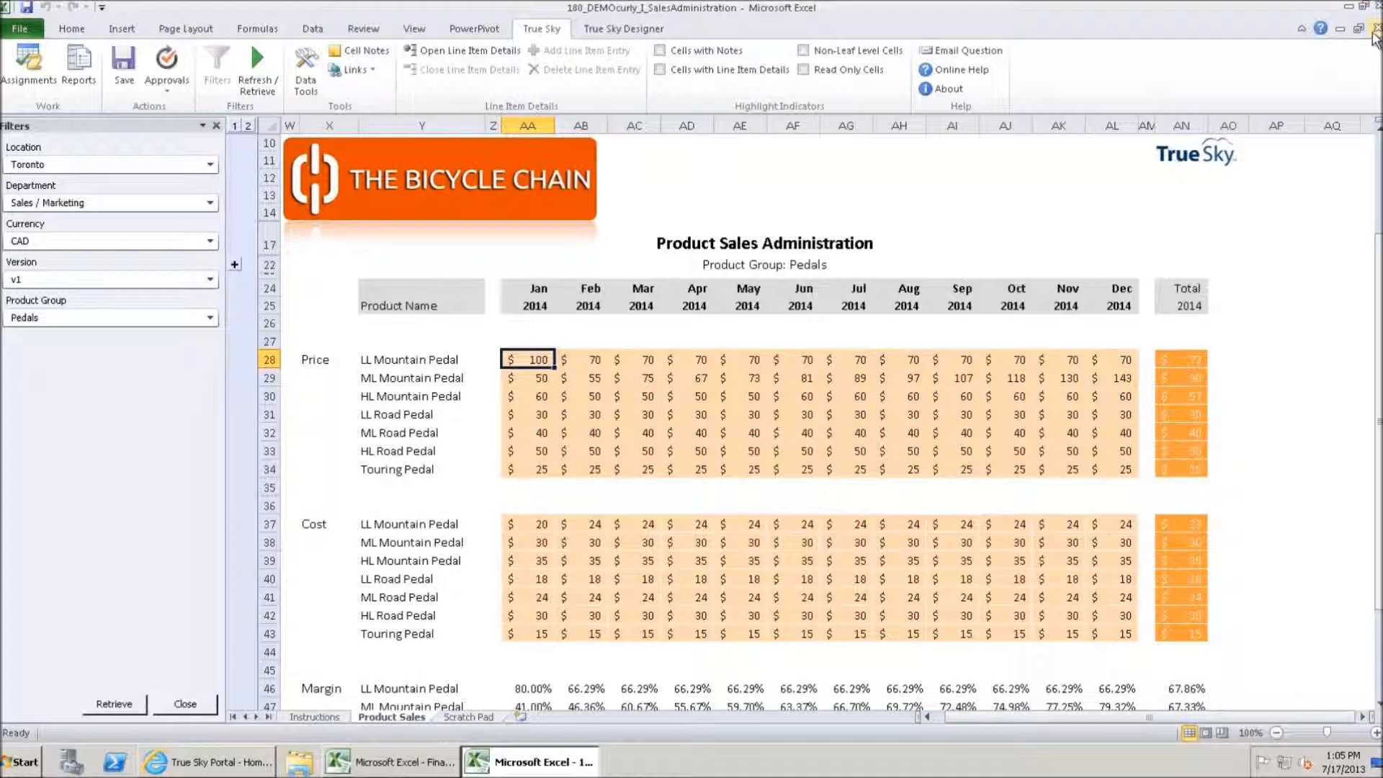
Step: Close the product sales workbook and open the Projects assignment
left_click(1376, 28)
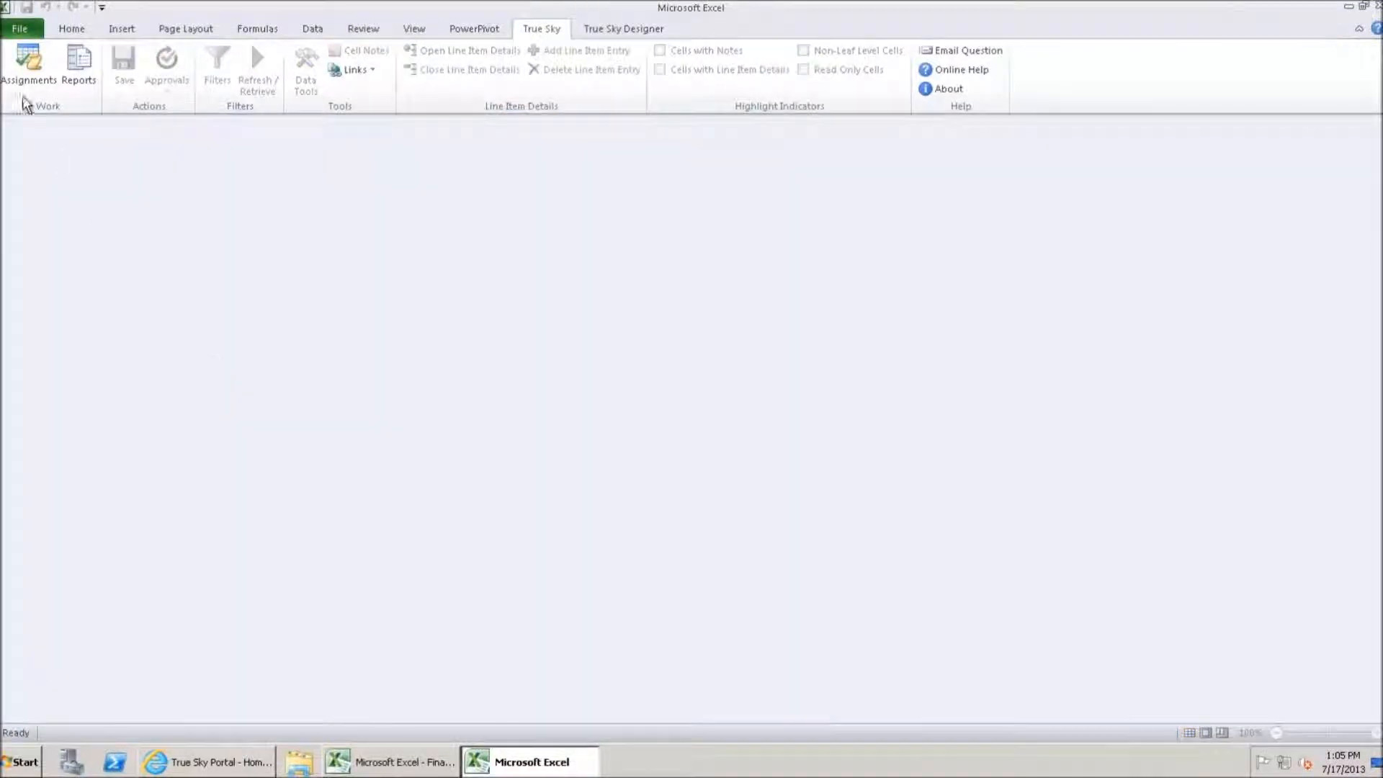
left_click(18, 70)
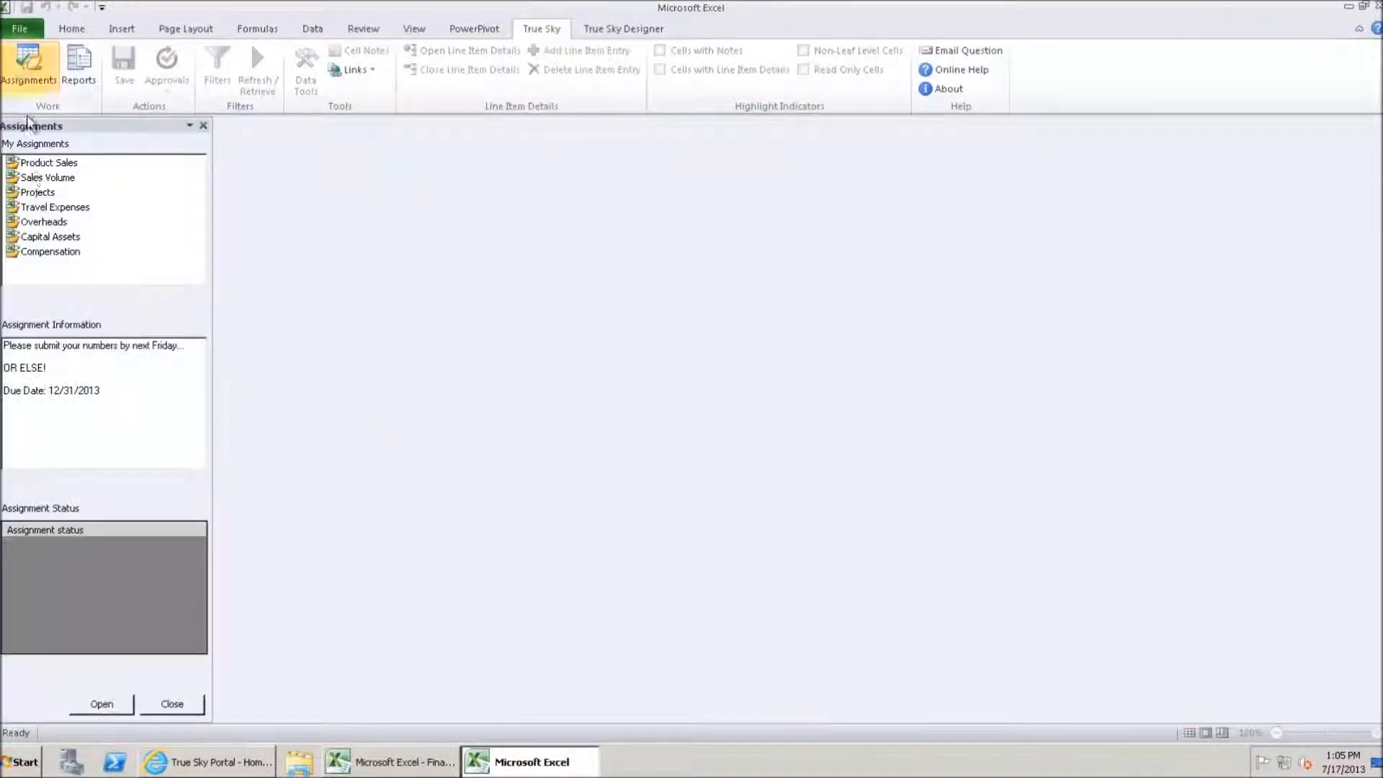
left_click(37, 192)
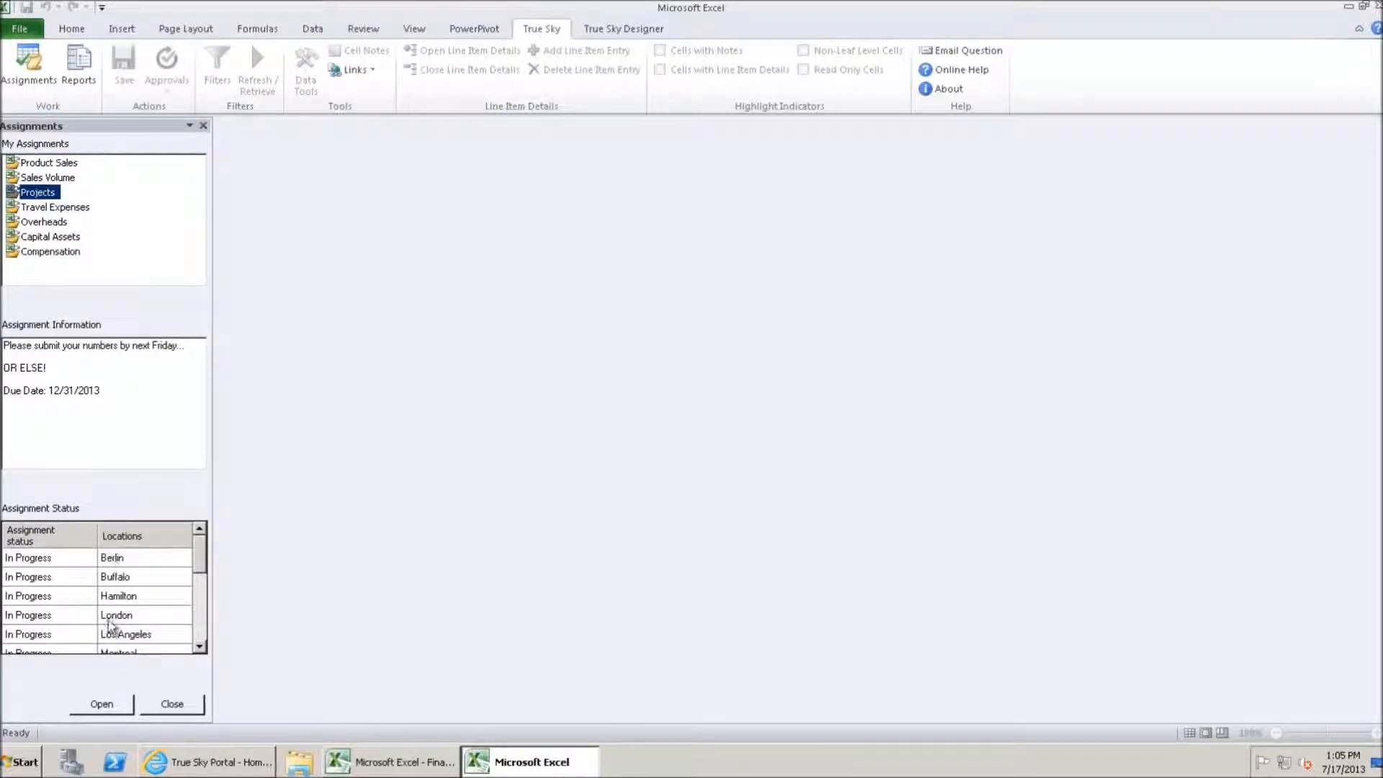
left_click(94, 709)
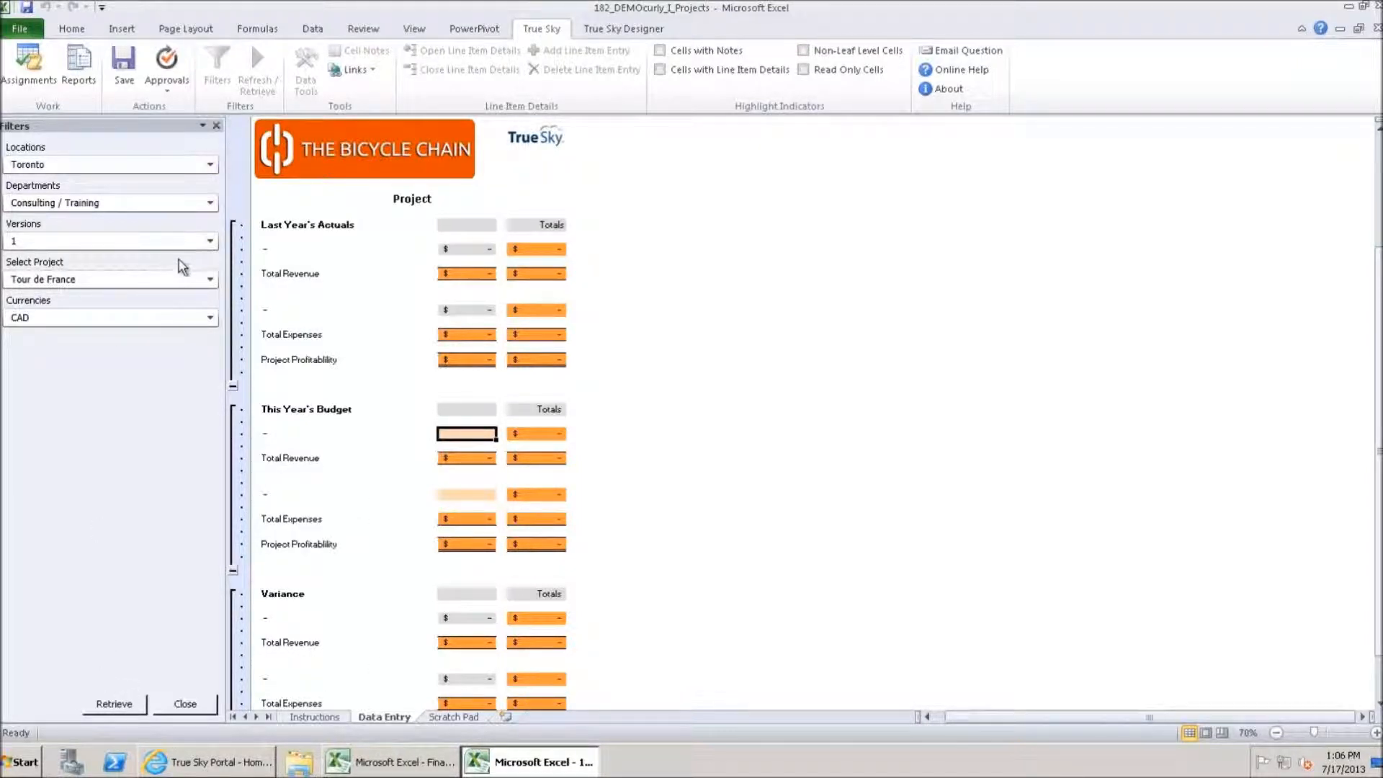
Step: Choose the external project Tour de France and retrieve its data into the Projects workbook
left_click(210, 279)
left_click(105, 356)
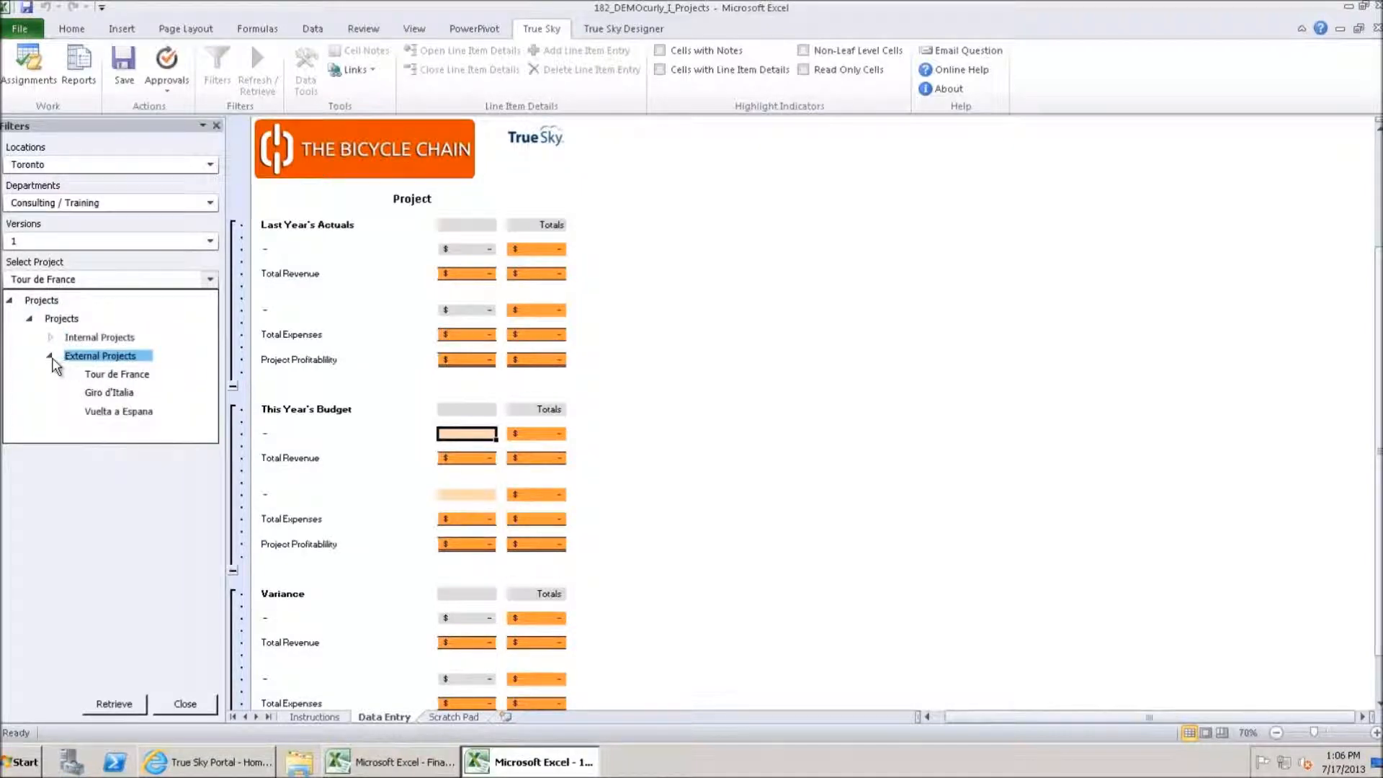
left_click(121, 392)
left_click(116, 374)
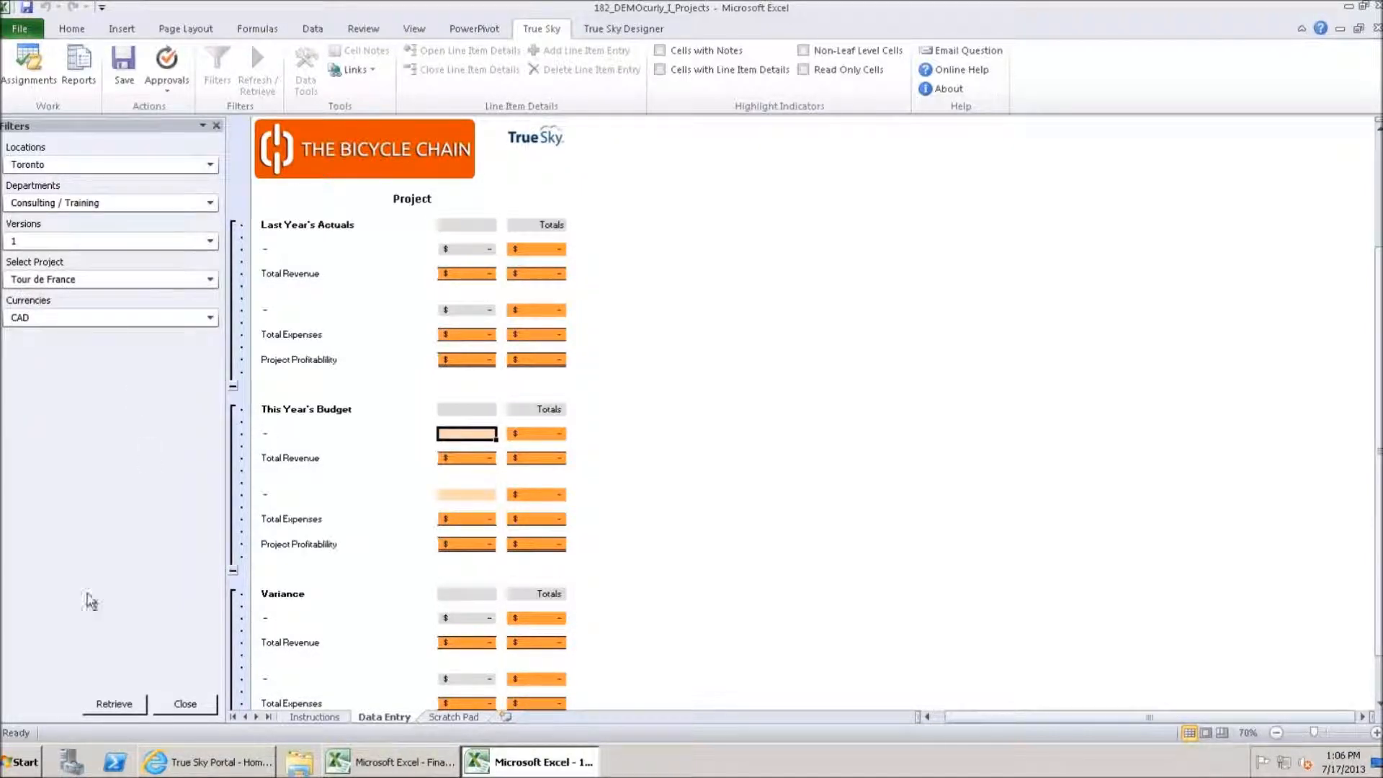
left_click(130, 706)
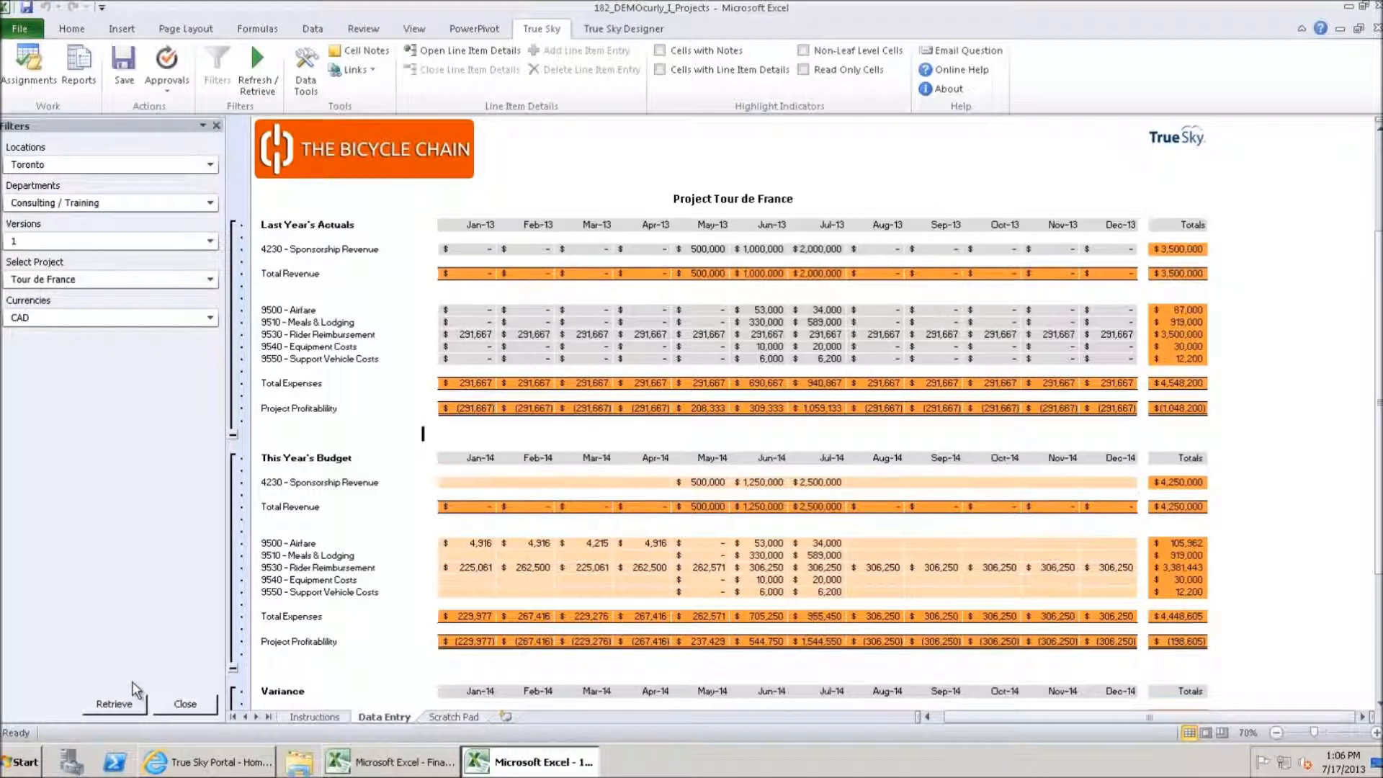
Step: Highlight the cells with notes and open the notes of the June 2014 Airfare budget cell
left_click(667, 54)
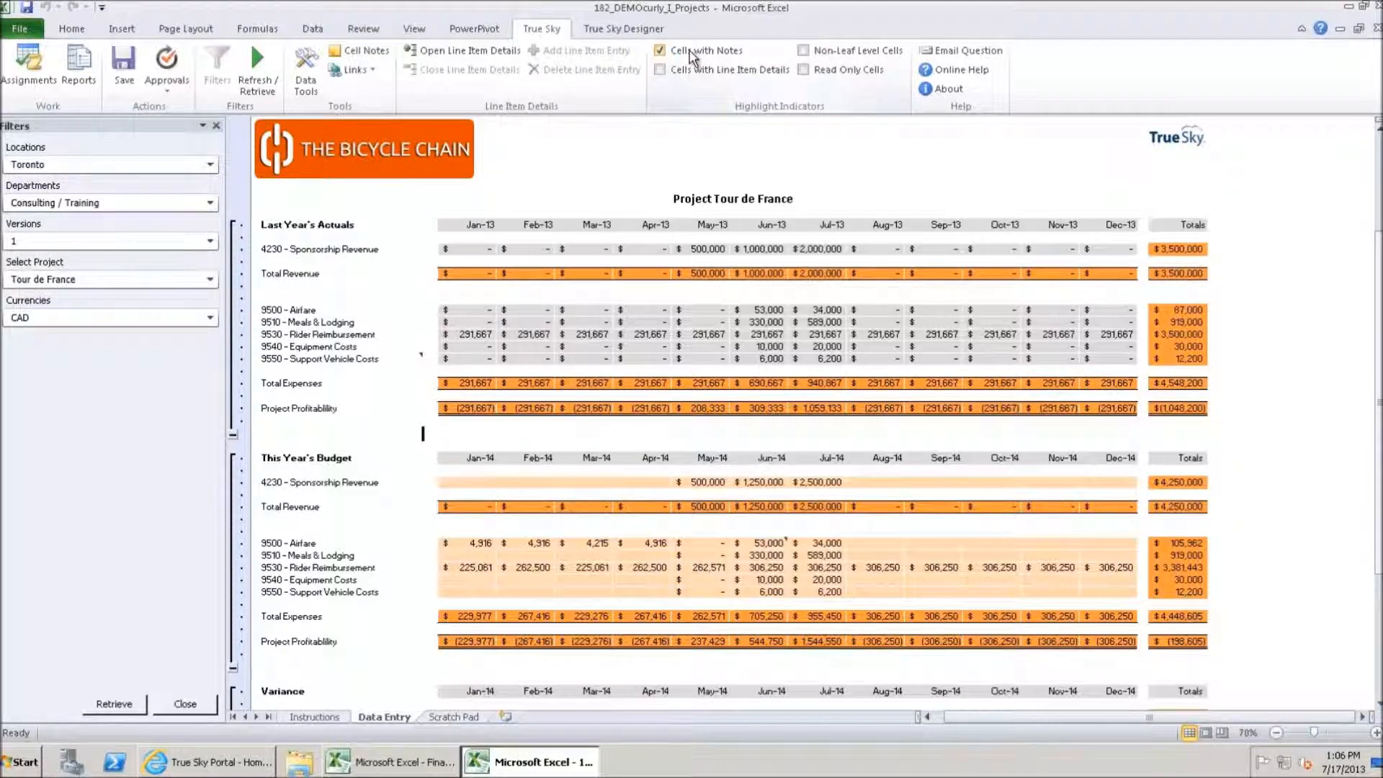
left_click(762, 545)
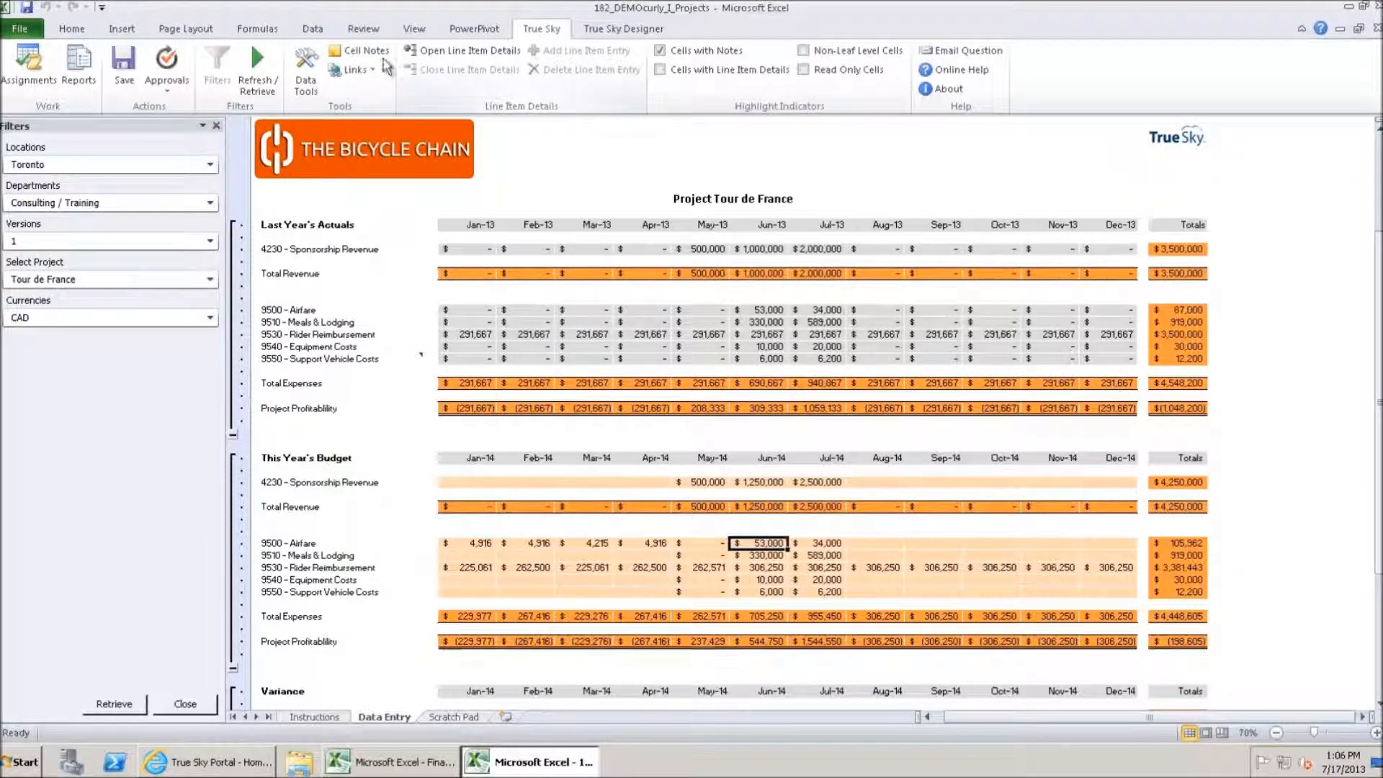
left_click(362, 50)
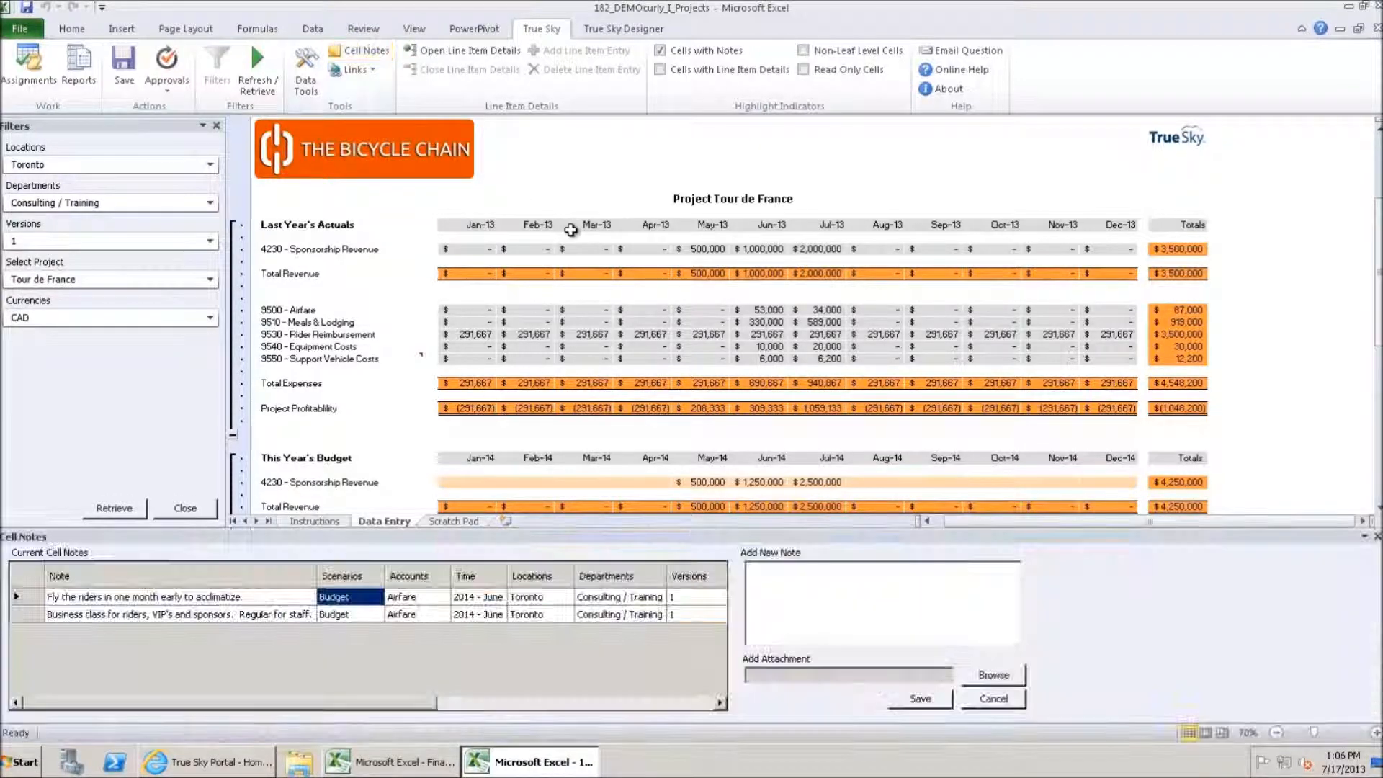
Step: Review both airfare notes with their account, user, creation date and attachment details, and close the cell notes without adding one
left_click(187, 601)
left_click(236, 617)
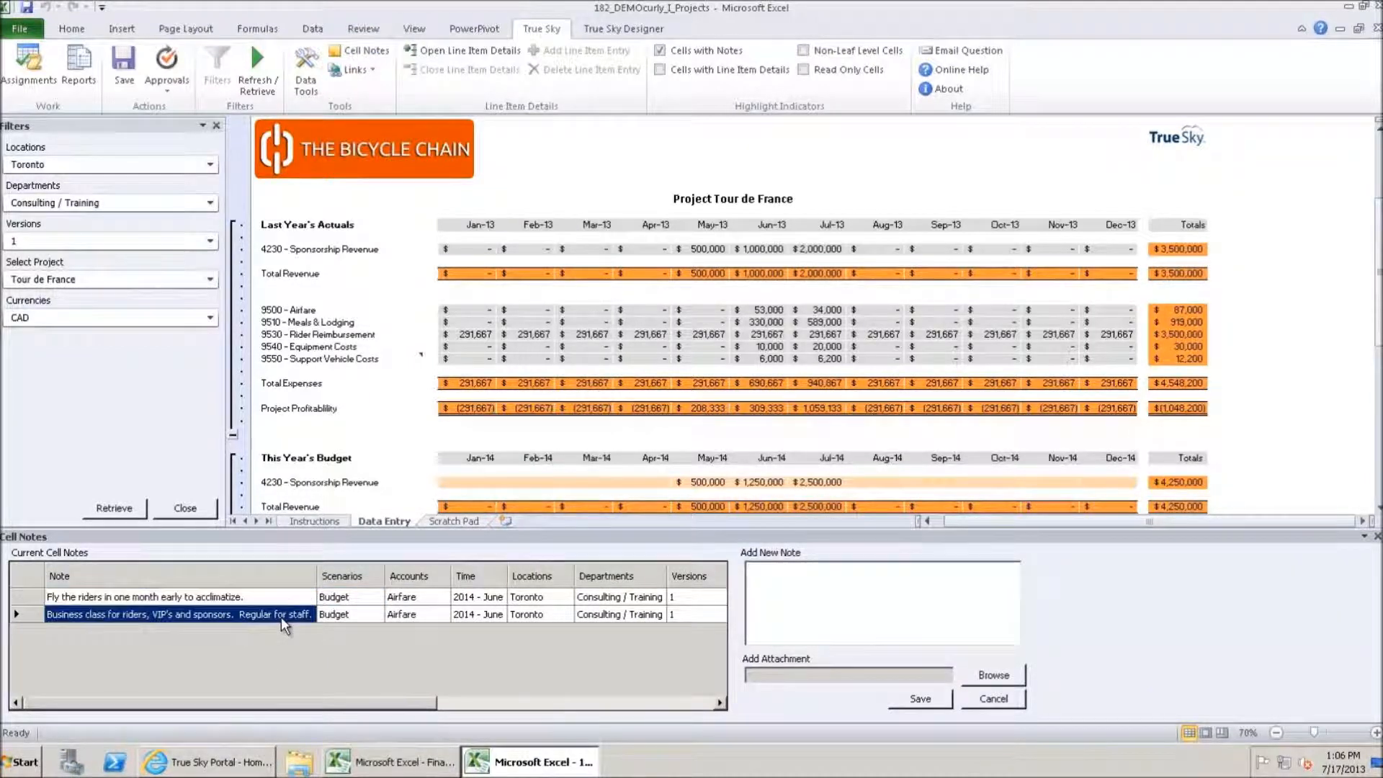
left_click(364, 619)
left_click(412, 617)
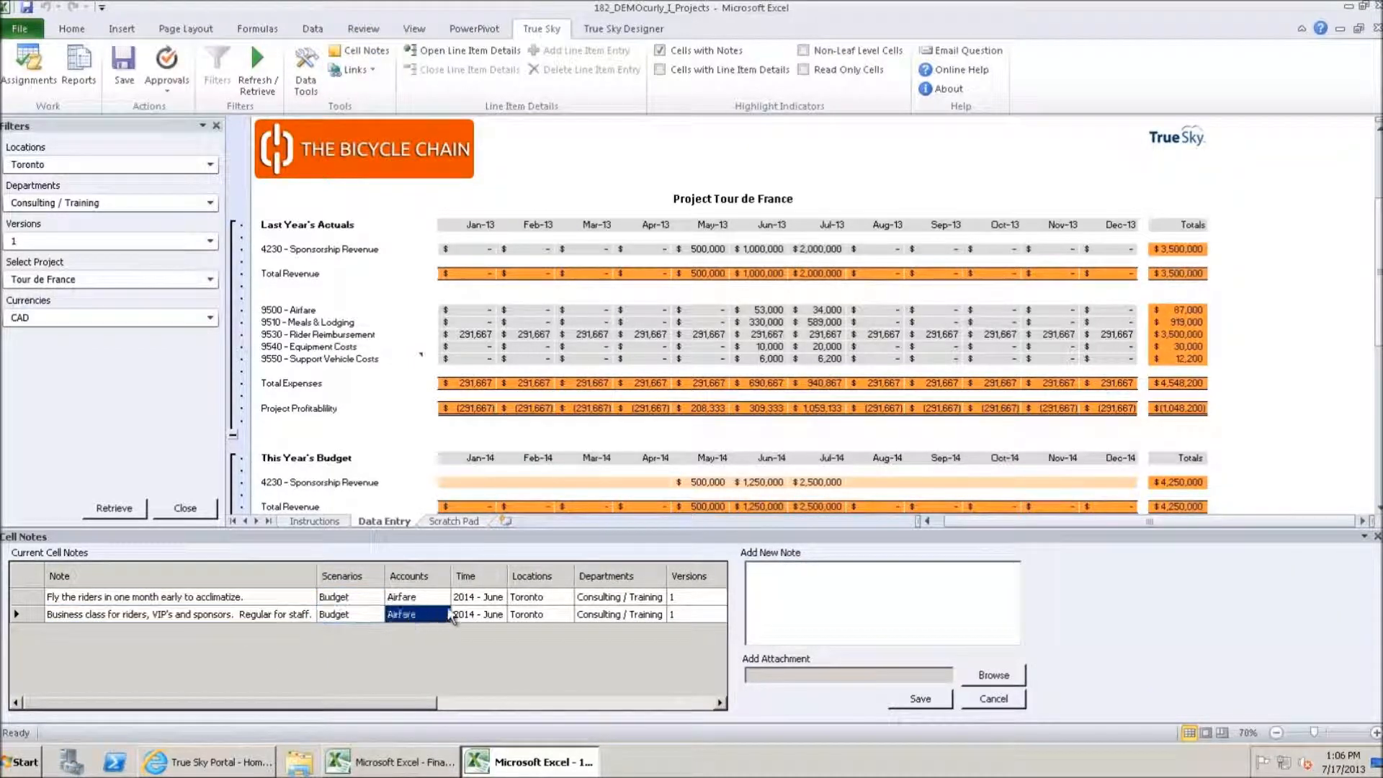
left_click(640, 706)
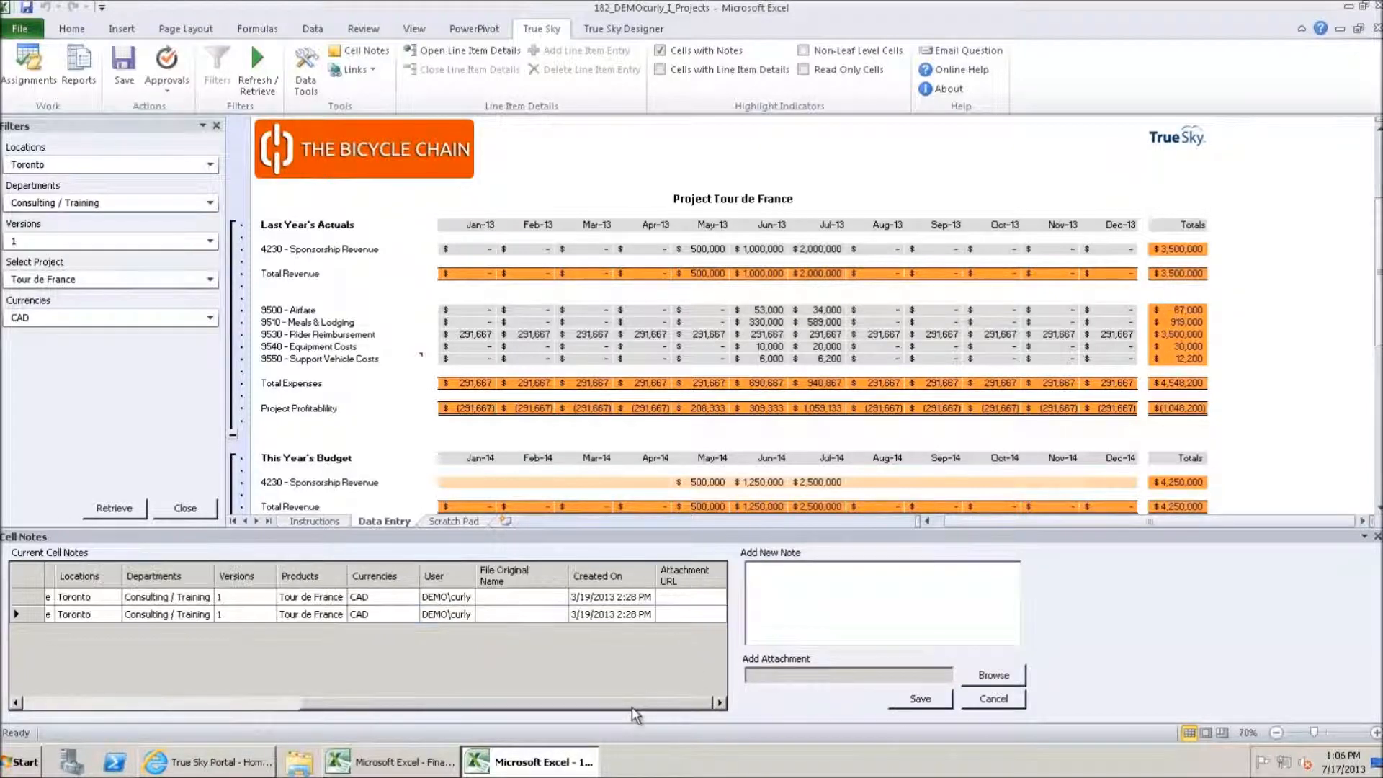
left_click(215, 704)
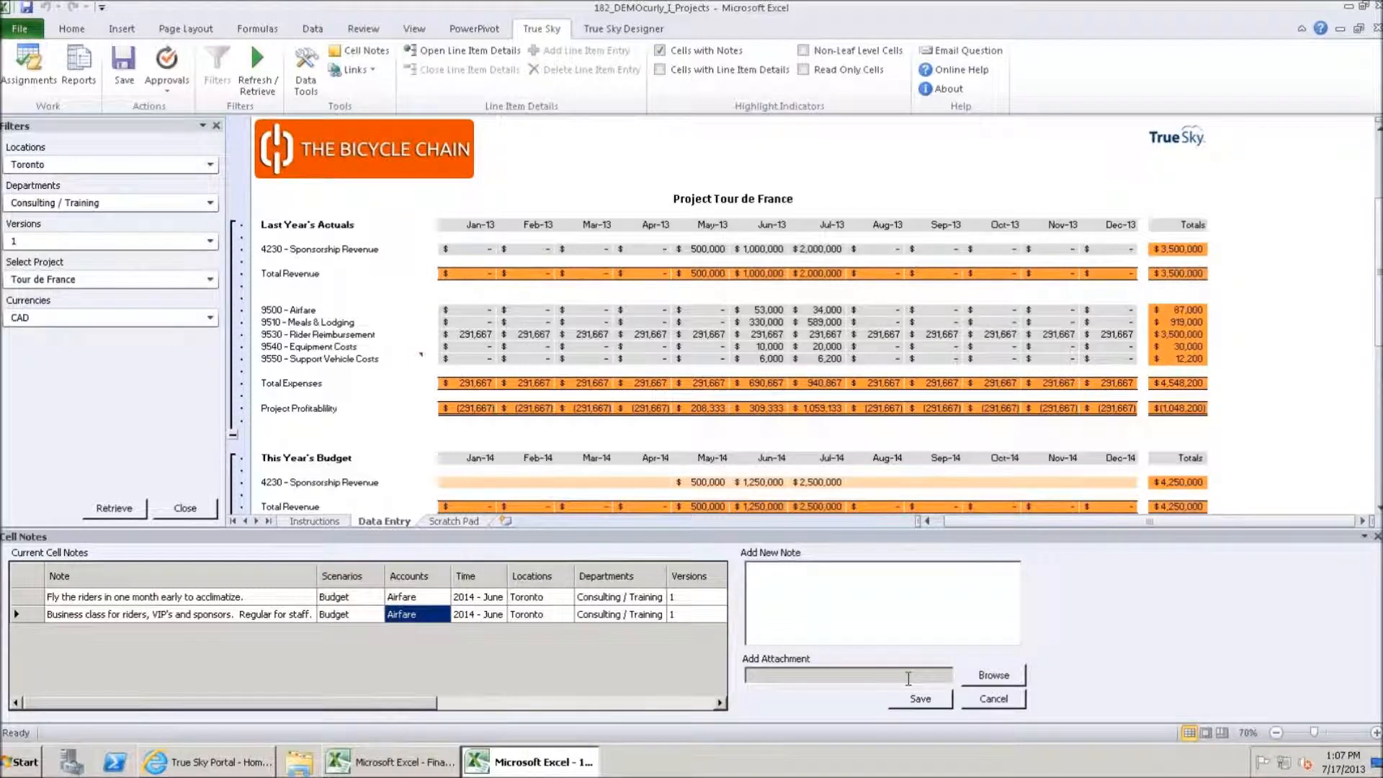
left_click(594, 705)
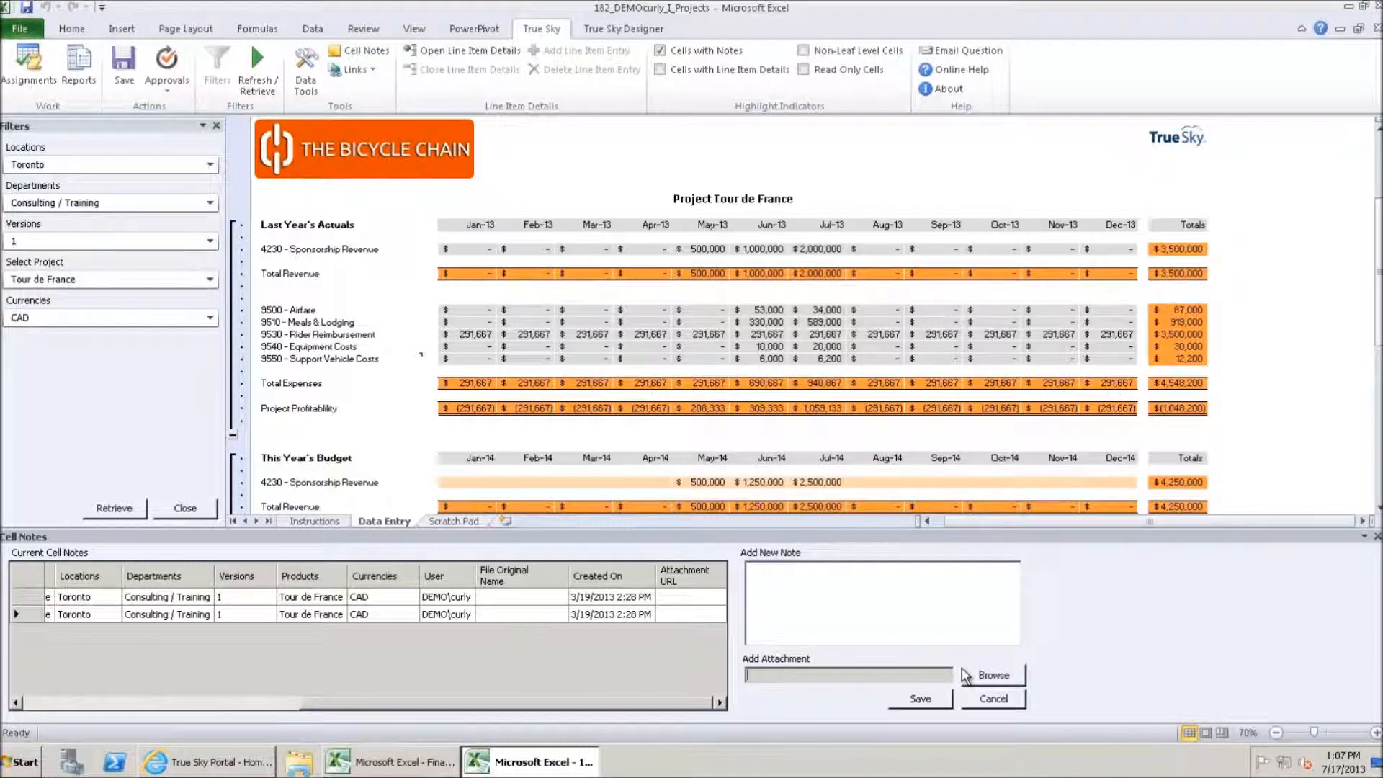
left_click(263, 706)
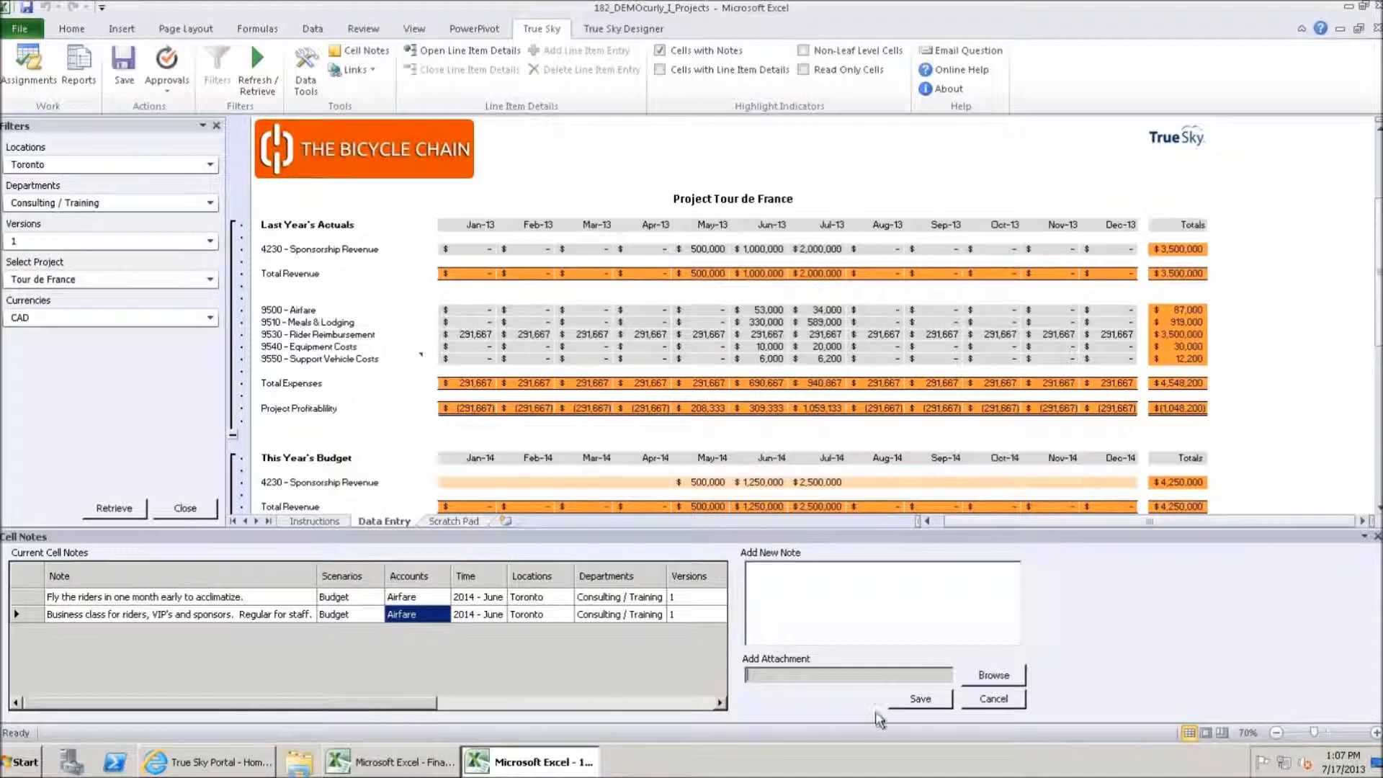
left_click(1012, 703)
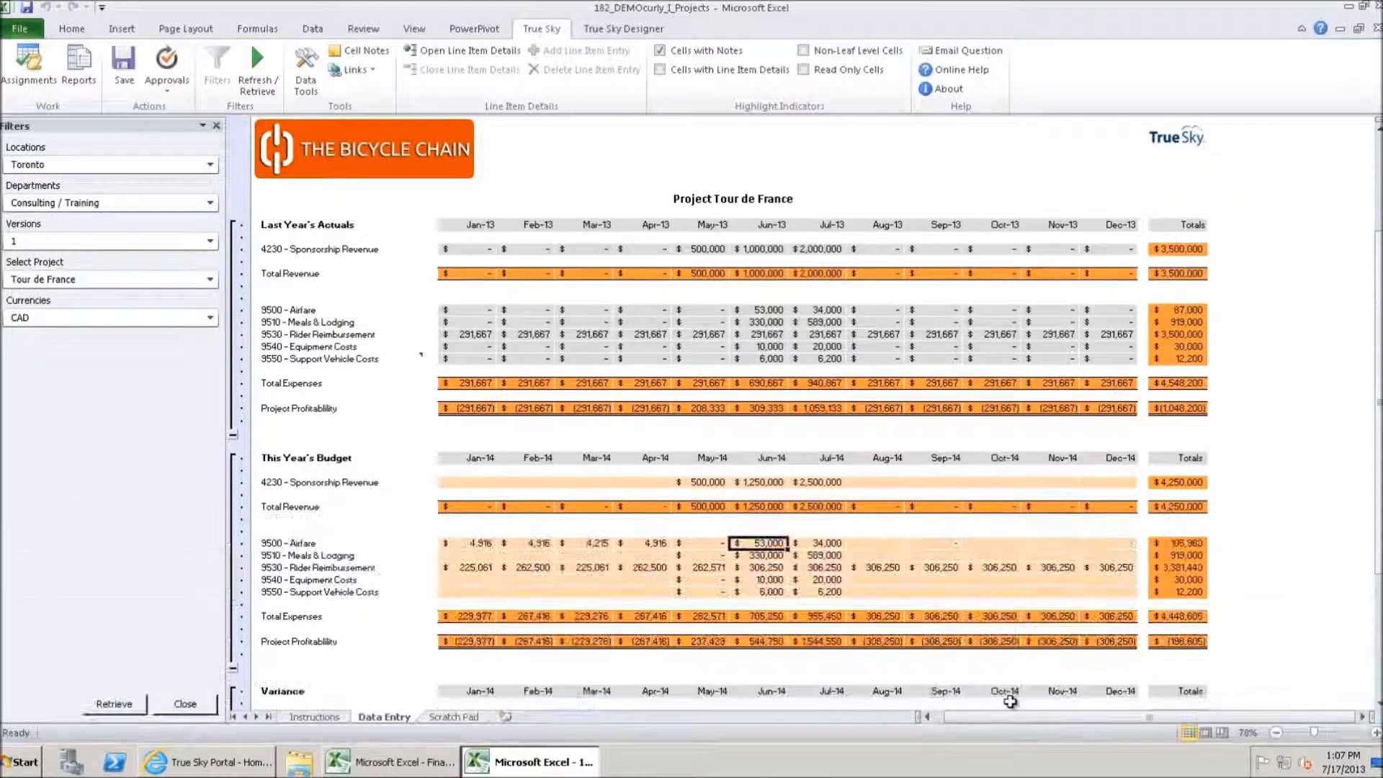
Step: Reselect the June 2014 Airfare budget cell and turn off the highlighting of cells with notes
left_click(757, 559)
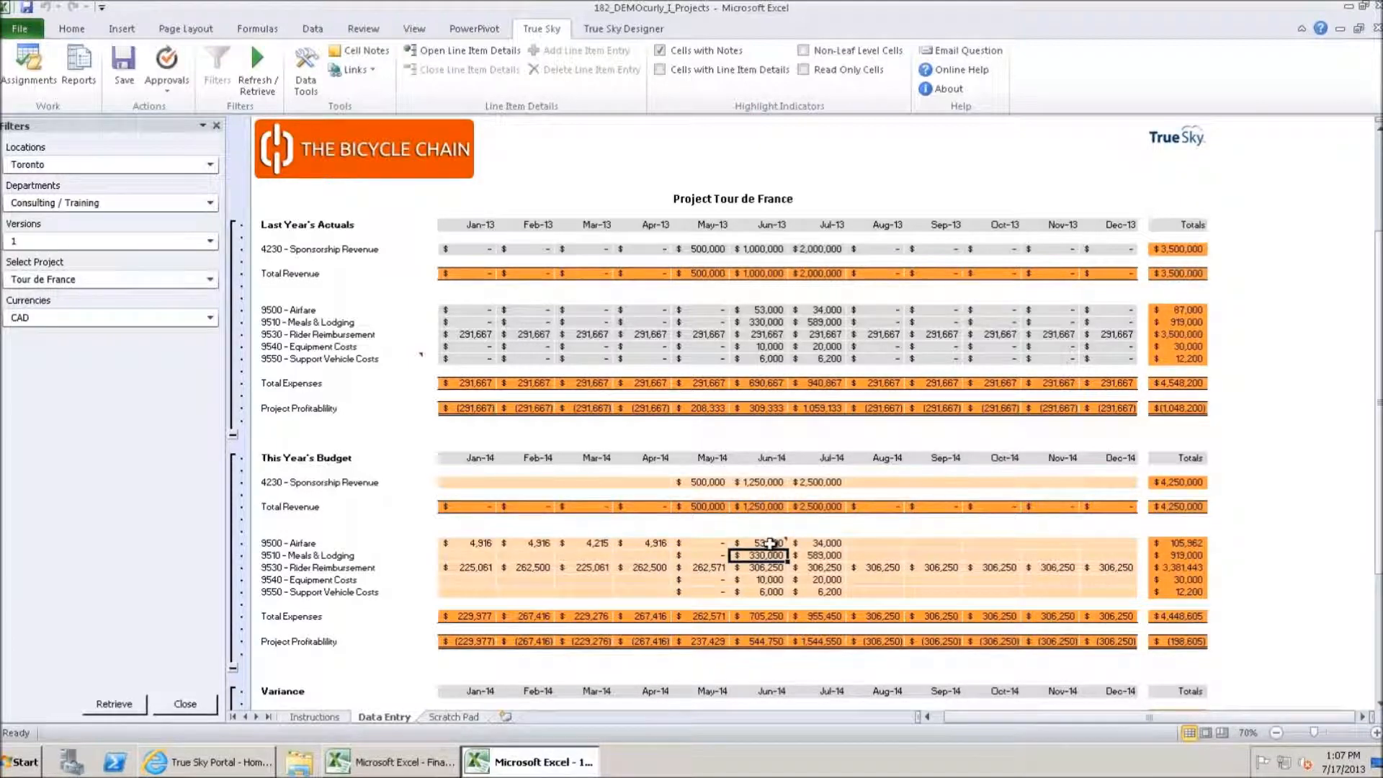
left_click(769, 543)
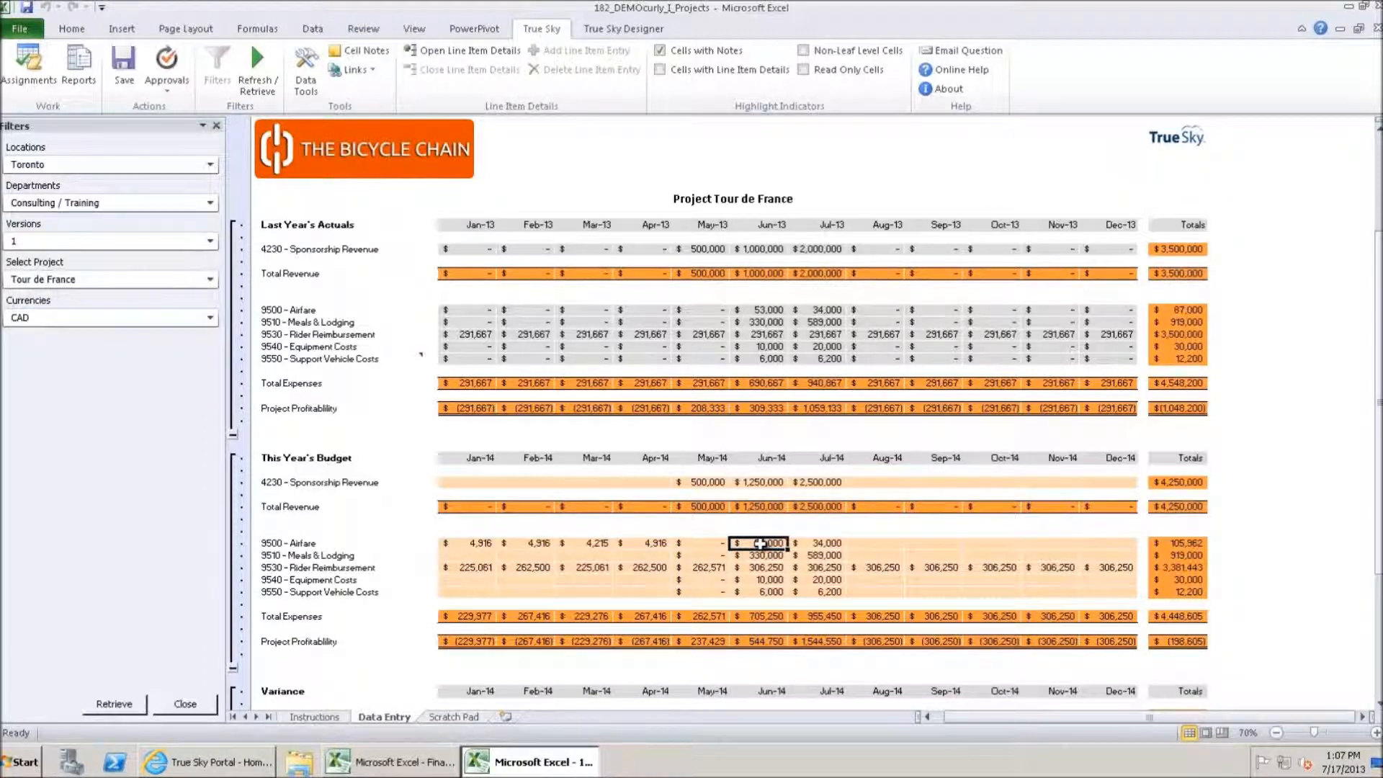
left_click(660, 70)
left_click(660, 50)
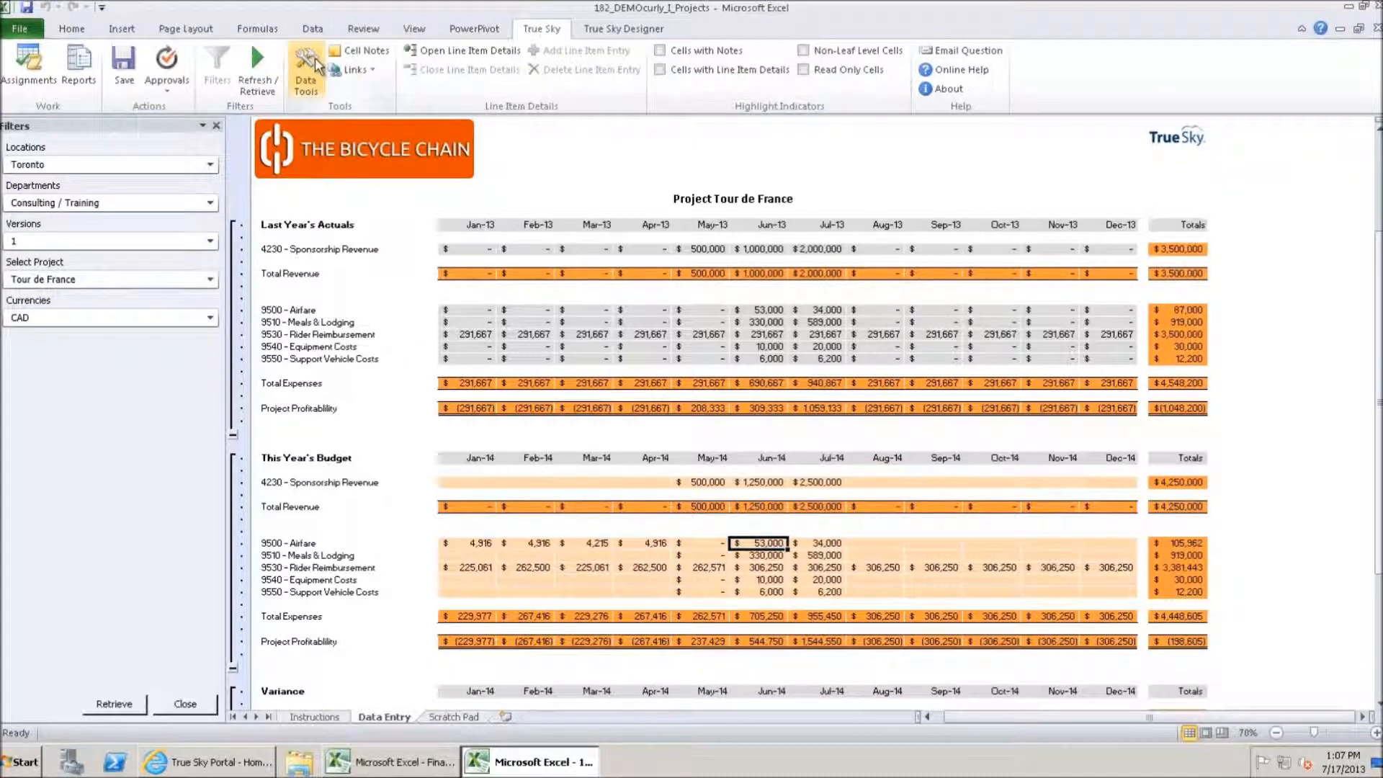
Step: Show the data tools for spreading and changing values in place of the filters
left_click(304, 75)
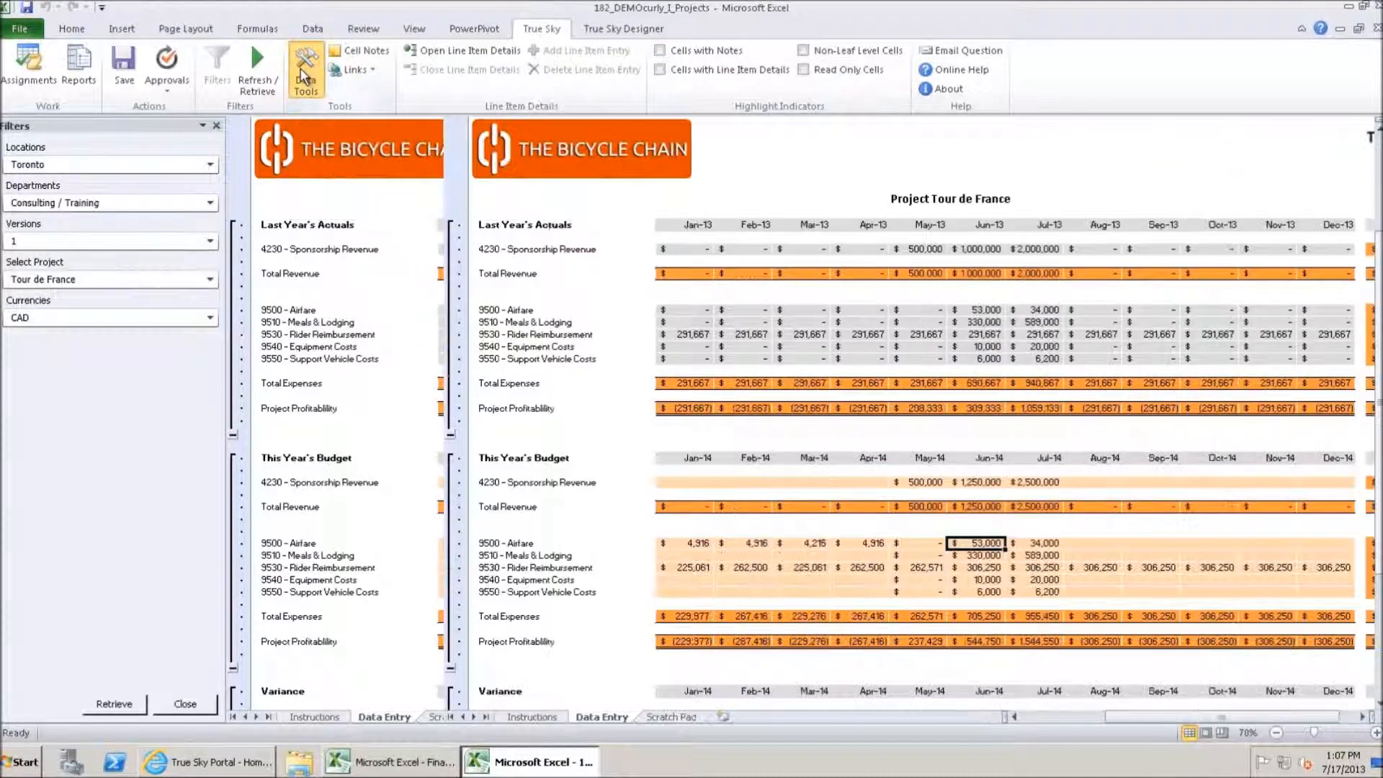
left_click(216, 126)
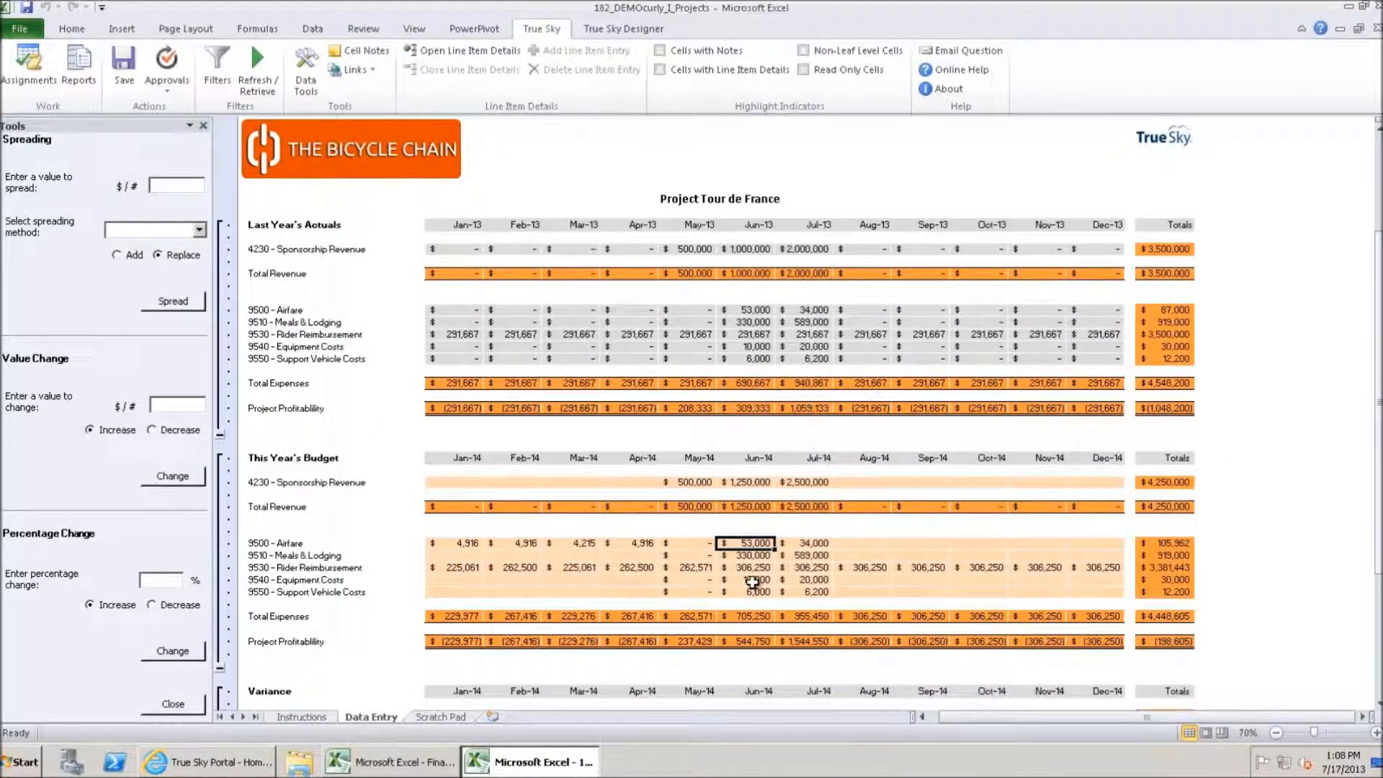
left_click(177, 188)
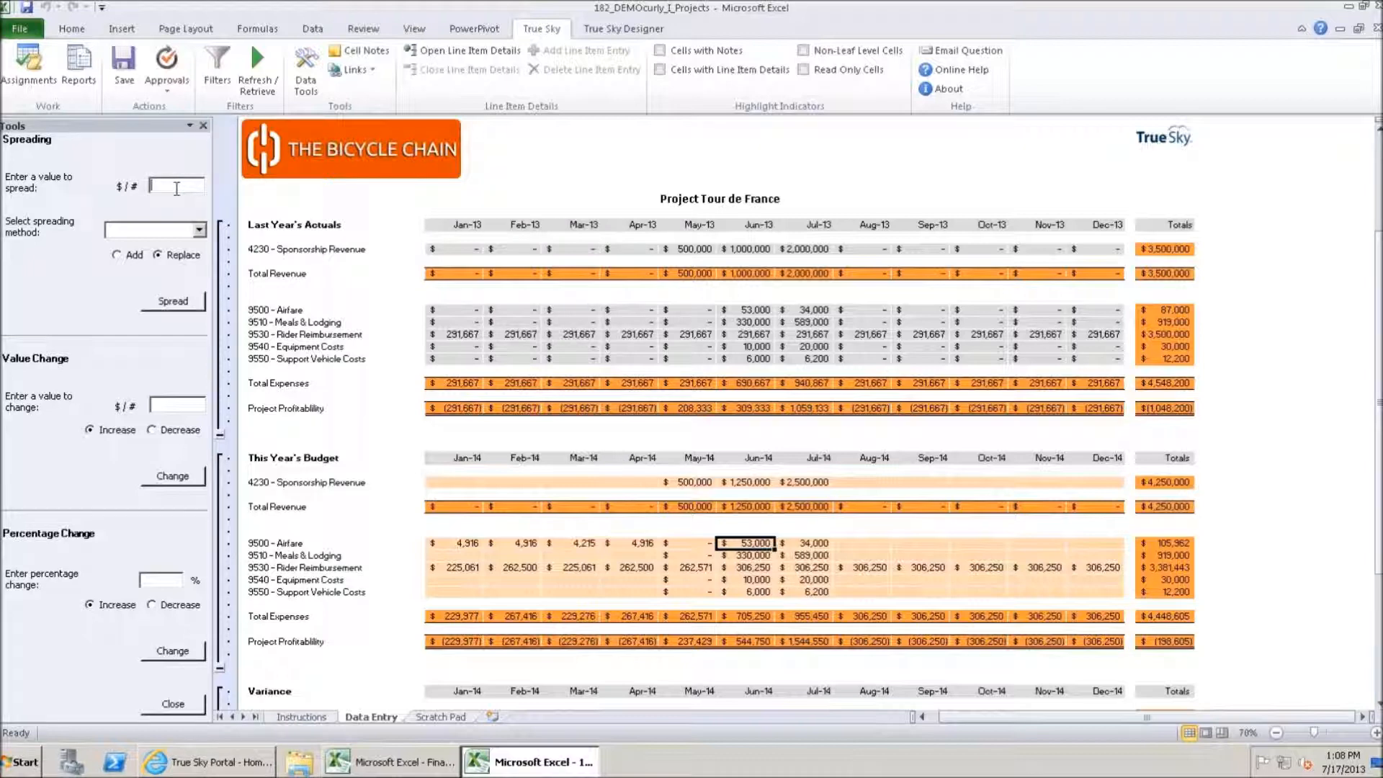
Step: Spread 500 evenly over the May, September and October 2014 Airfare budget cells, replacing their contents
left_click(624, 545)
left_click(693, 543)
left_click(916, 543)
left_click(955, 544)
left_click(166, 186)
type("500")
left_click(199, 230)
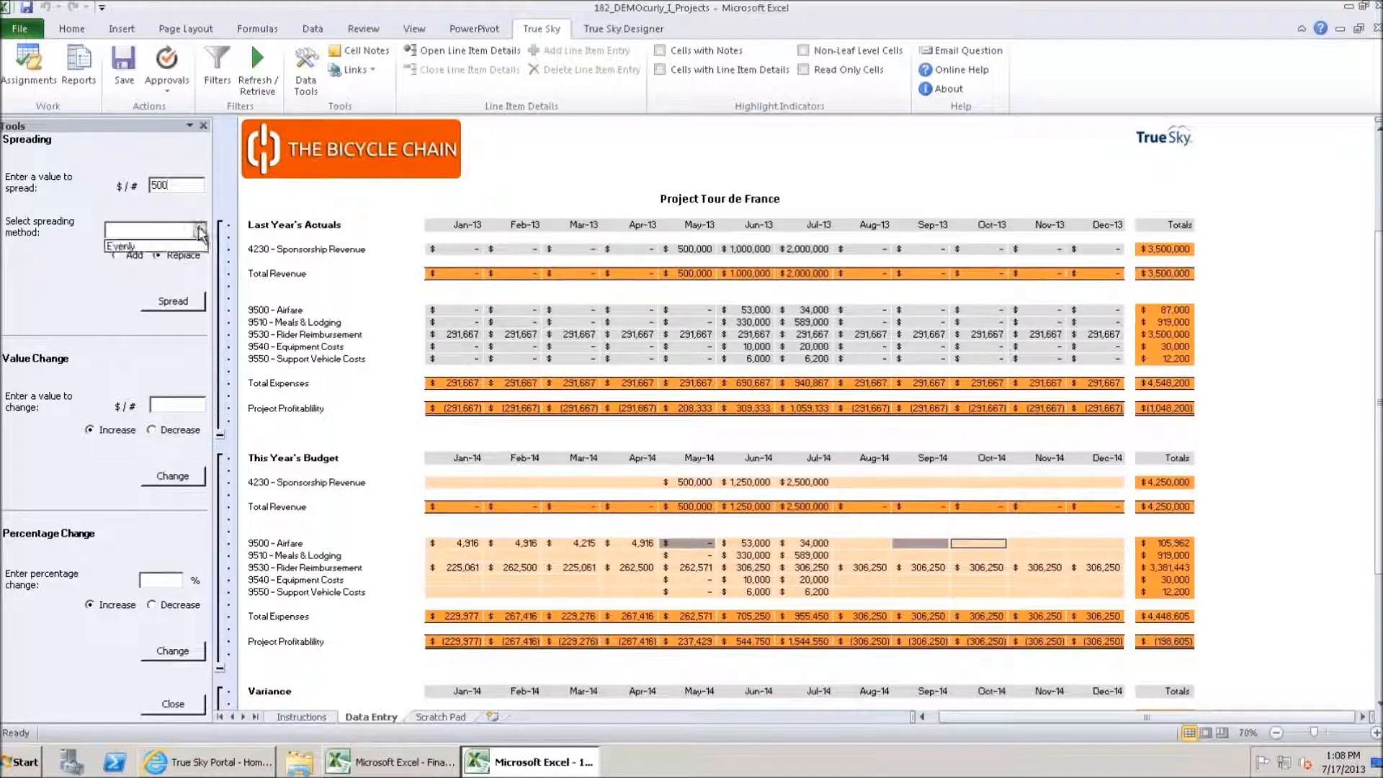
left_click(166, 246)
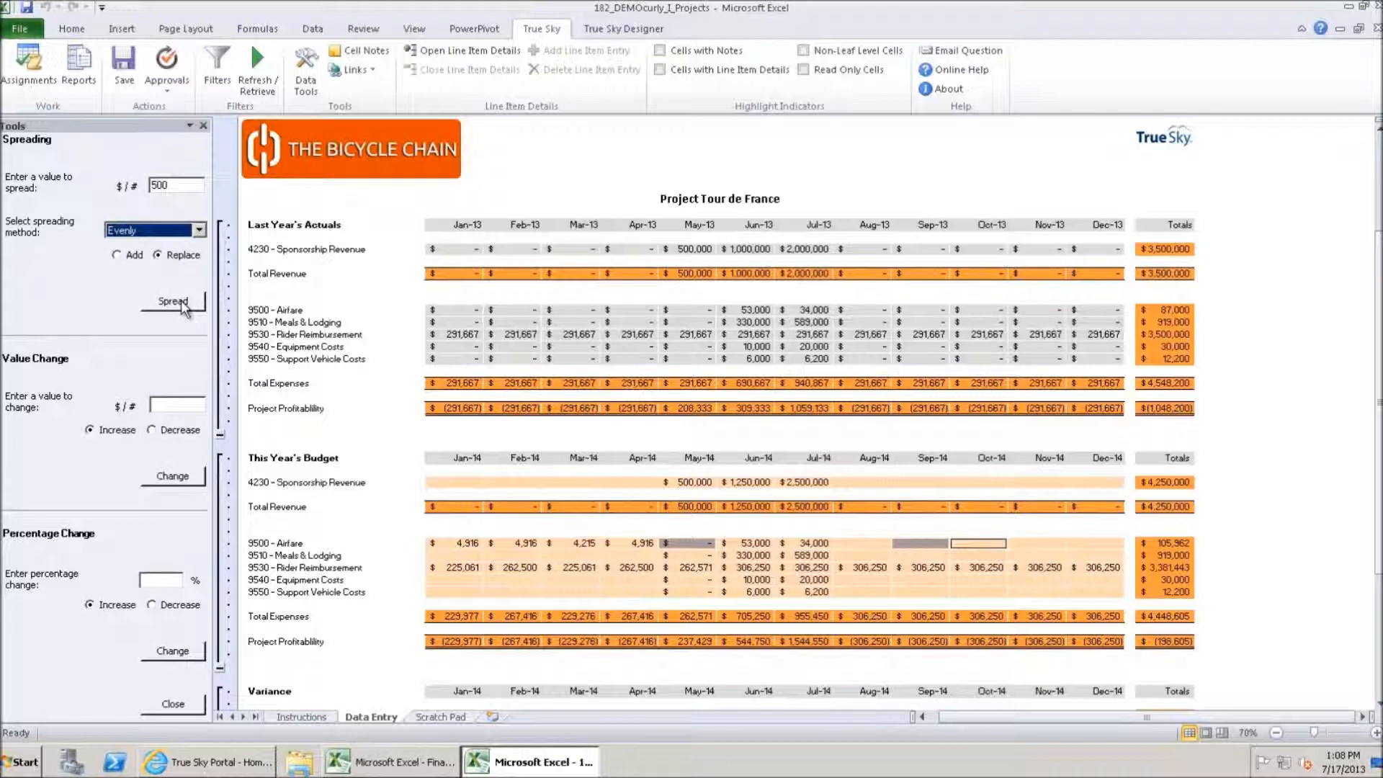
left_click(180, 304)
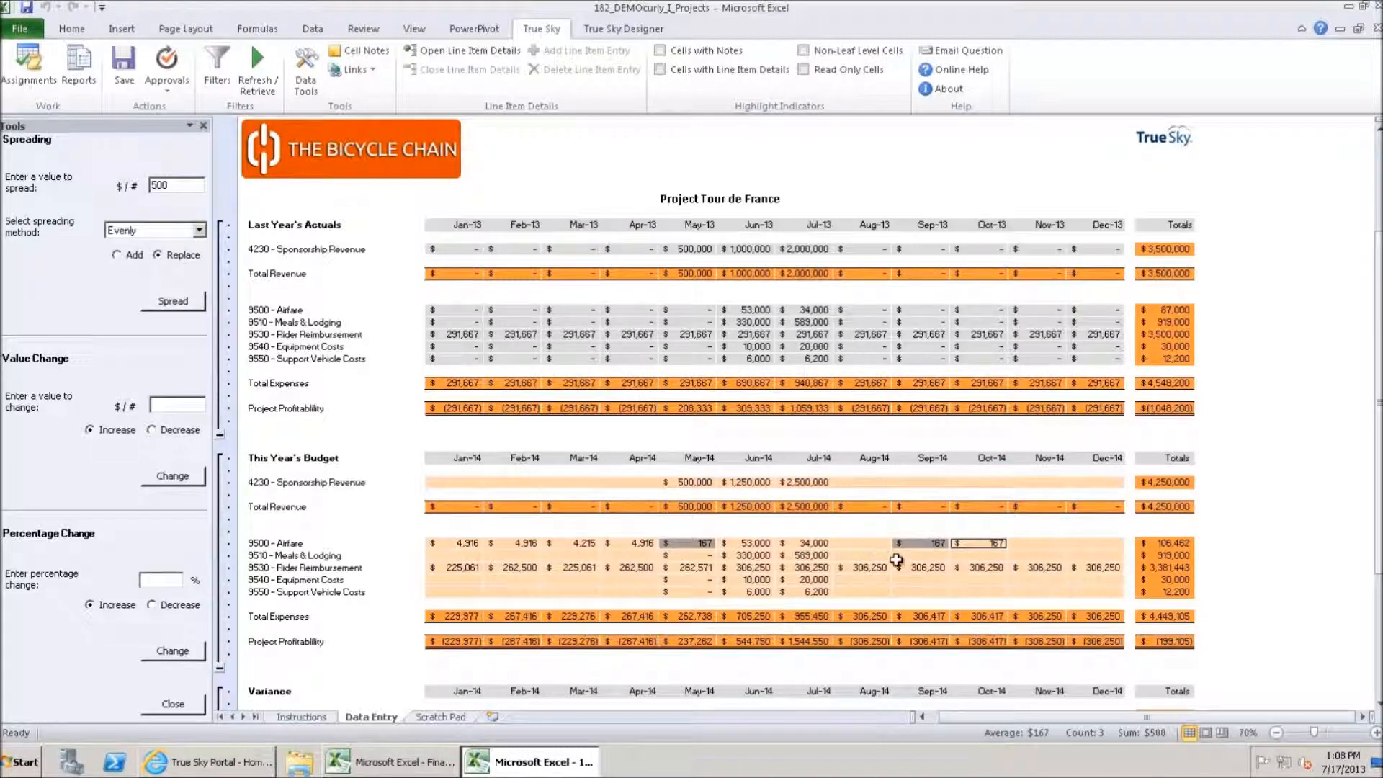
Step: Spread 500 evenly over the May, September and October 2014 Airfare cells plus the October 2014 Meals & Lodging cell
left_click(861, 544)
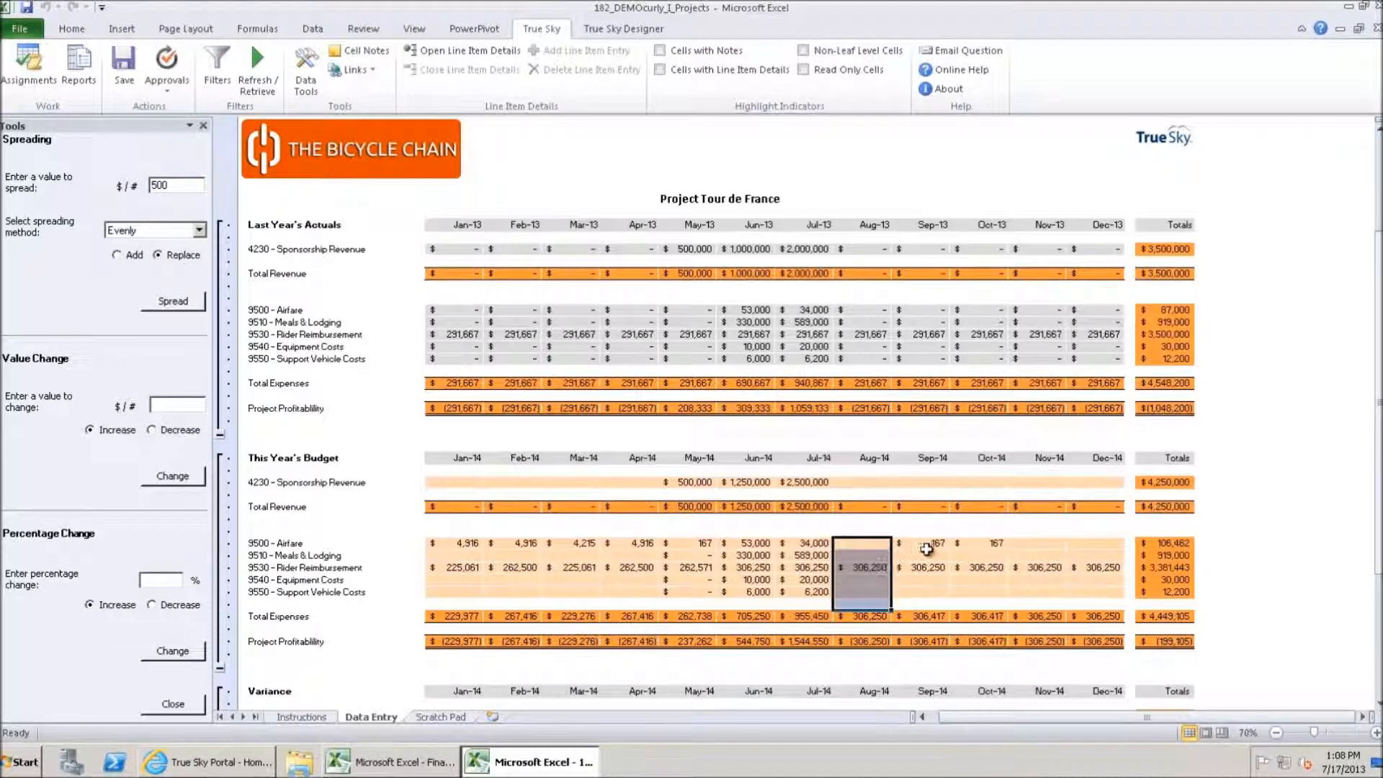
left_click(926, 546)
left_click_drag(926, 546, 692, 543)
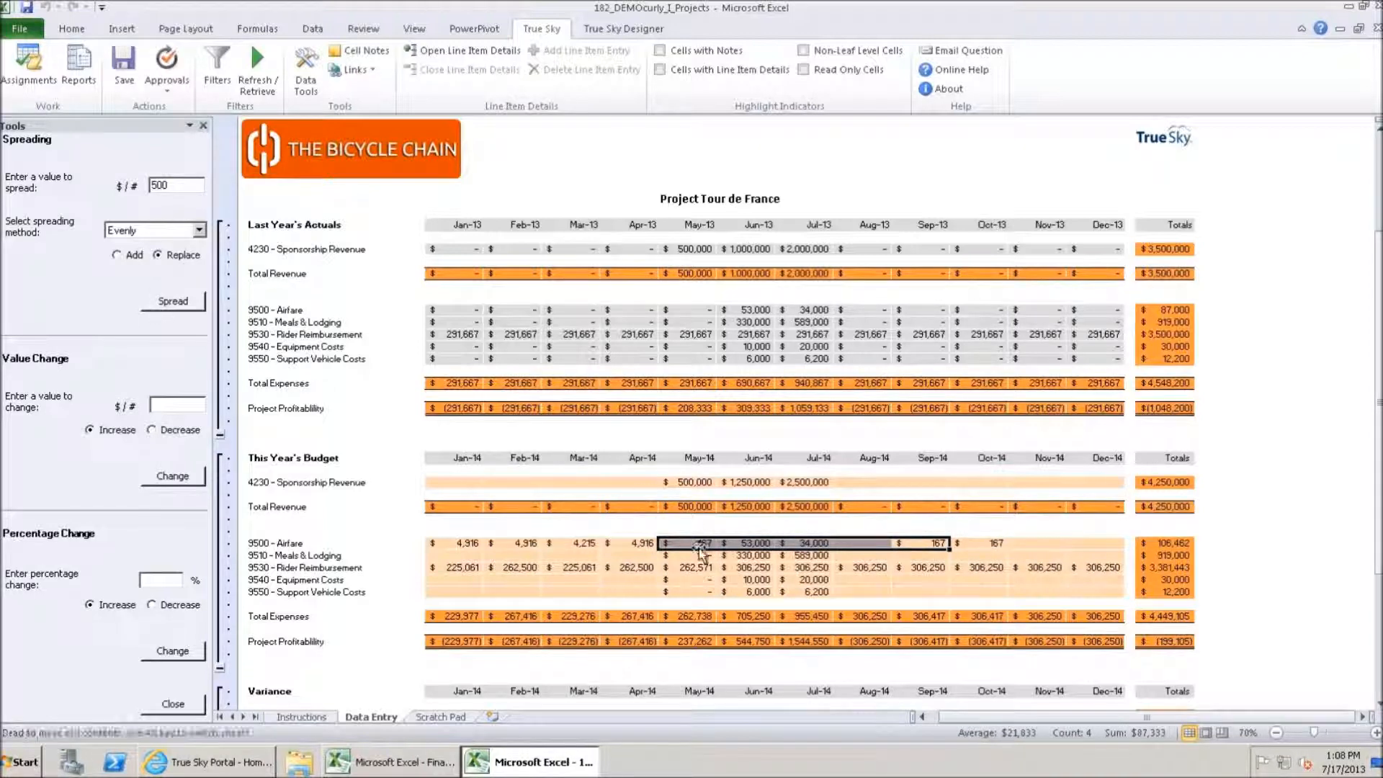
left_click(695, 543)
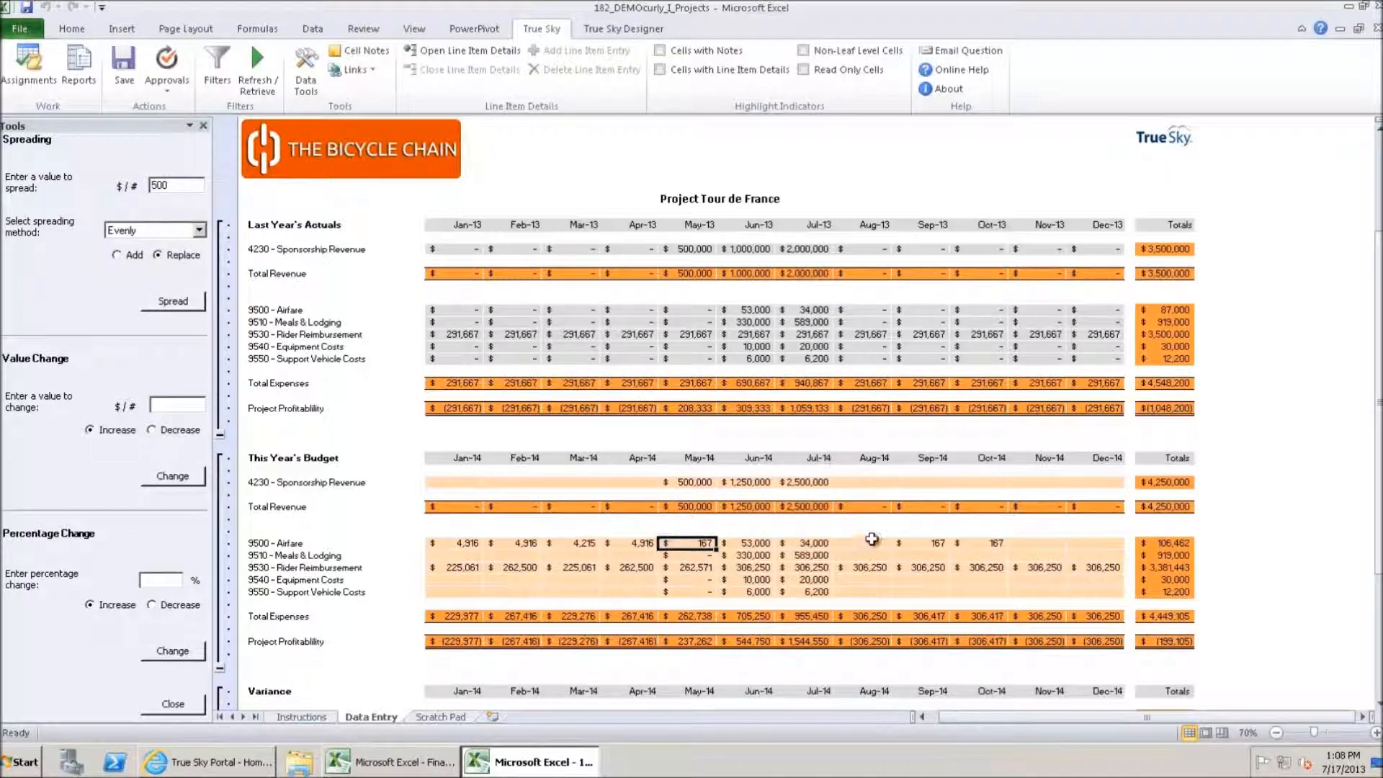
left_click(930, 544, "ctrl")
left_click(979, 545, "ctrl")
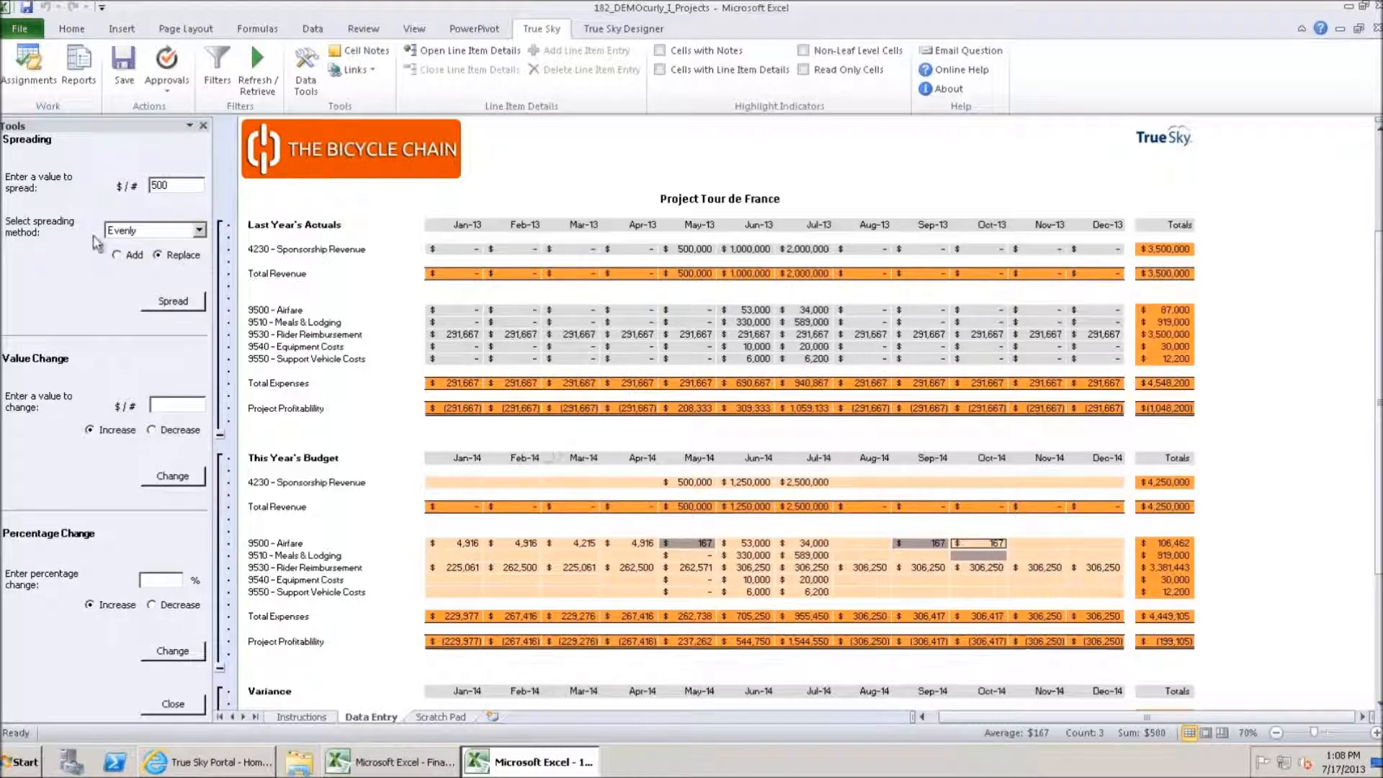
left_click(168, 301)
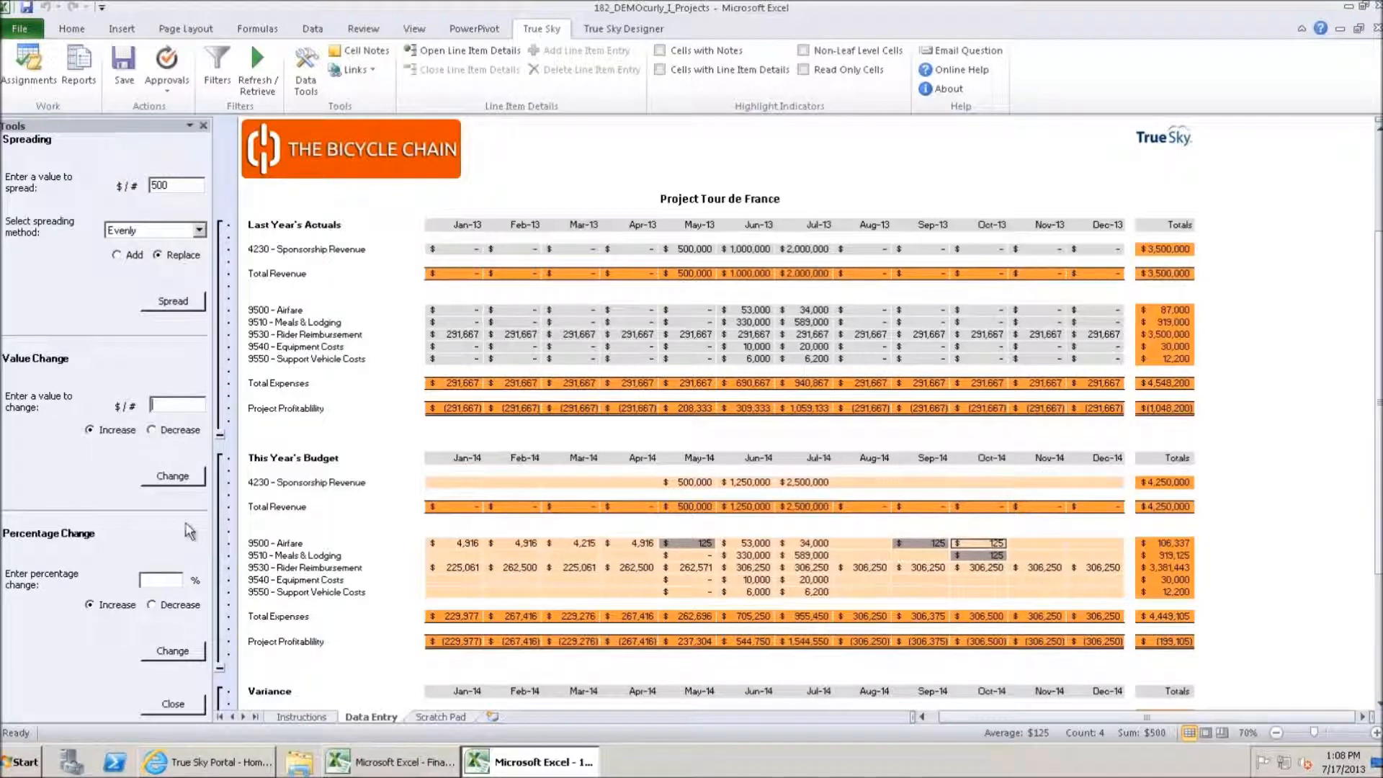
Step: Apply a 10% increase five times in a row to the four selected budget cells
left_click(169, 581)
type("10")
left_click(172, 652)
left_click(172, 653)
left_click(171, 652)
left_click(173, 652)
left_click(174, 652)
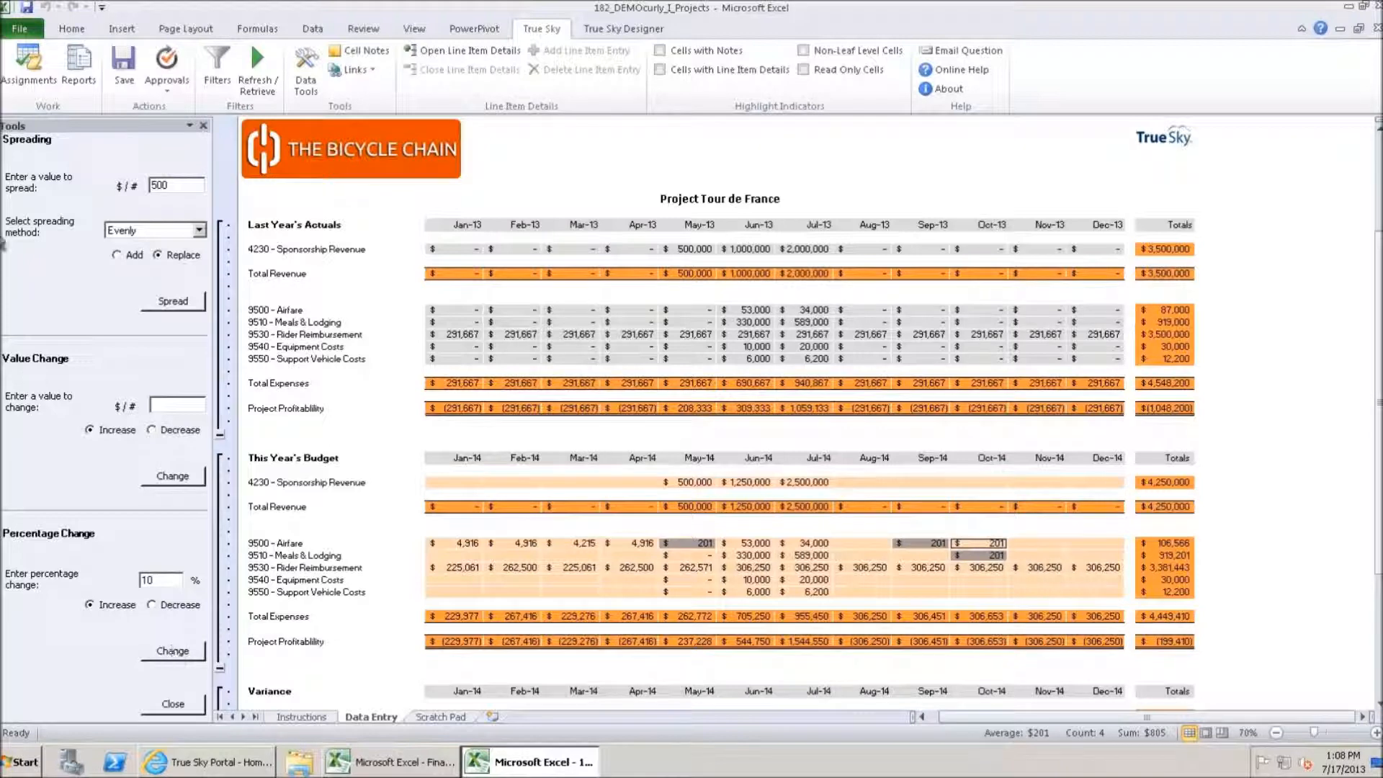
Step: Save the spreadsheet and budgeting data, and close the Projects workbook
left_click(198, 231)
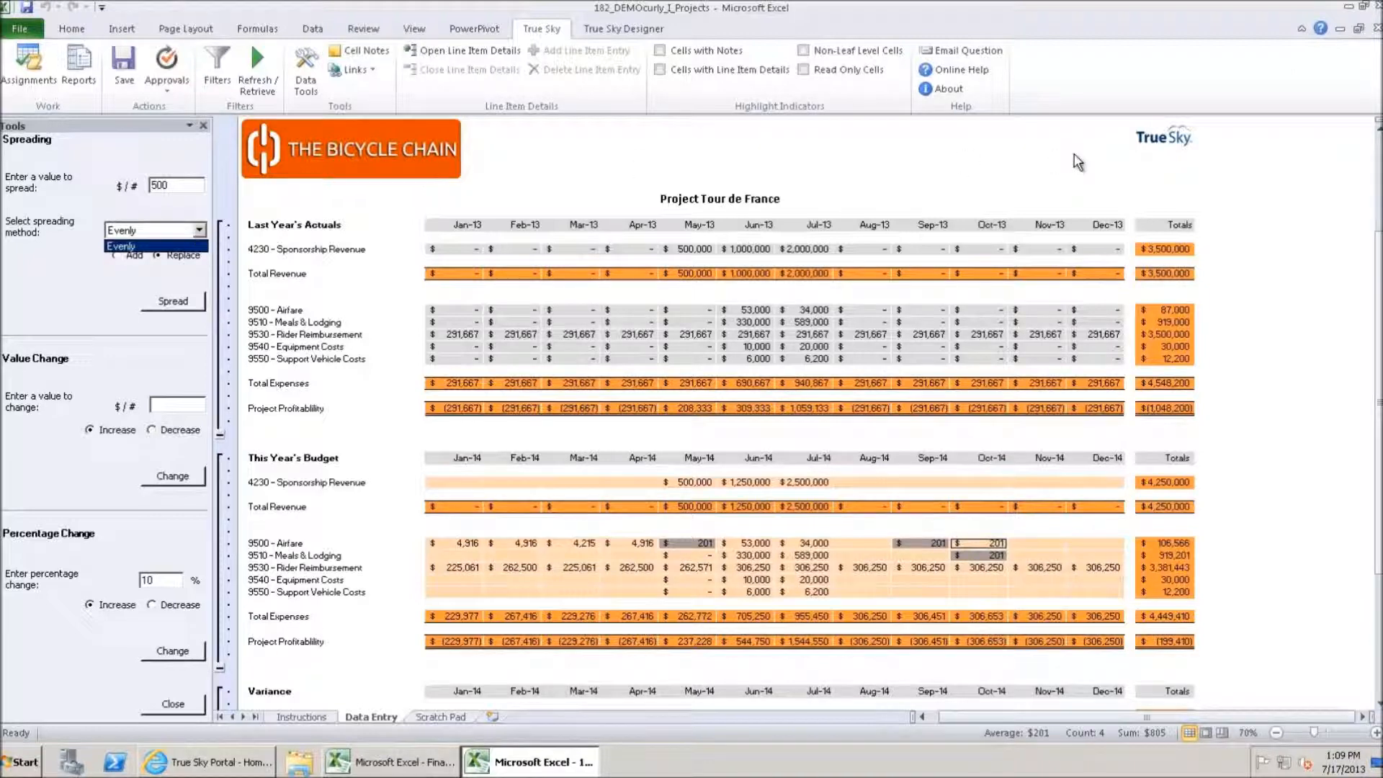
left_click(137, 70)
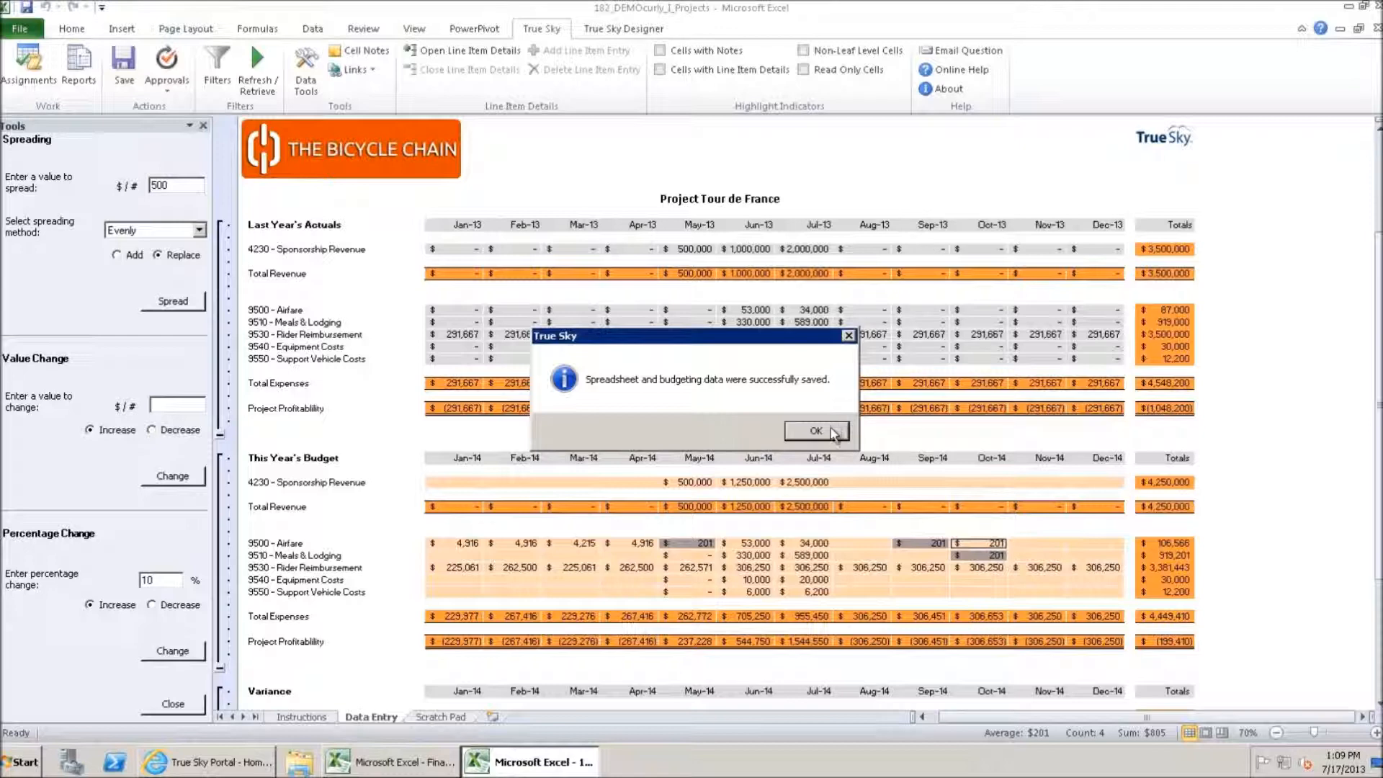
left_click(836, 430)
left_click(1376, 28)
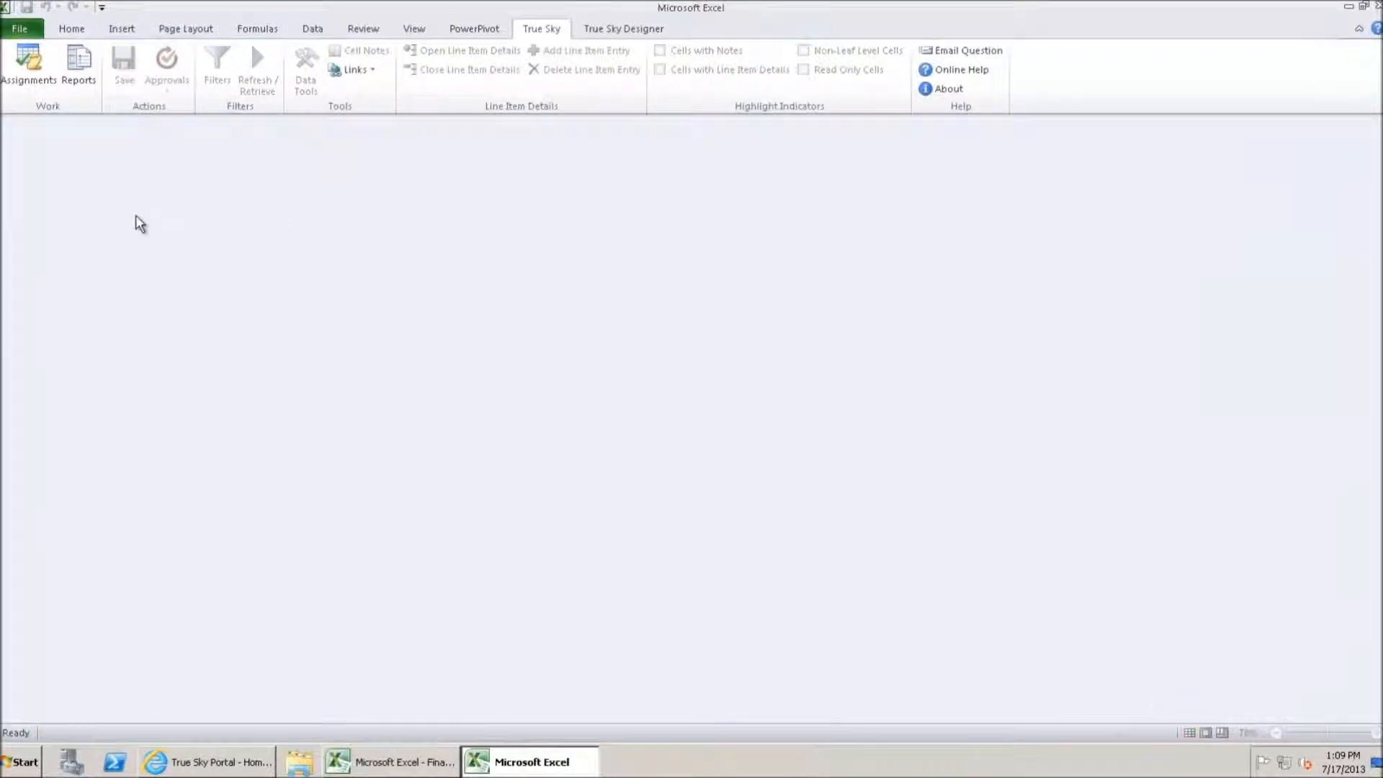
Step: Open the Overheads assignment and retrieve its data for the Administration department, Toronto, CAD, version v1
left_click(28, 64)
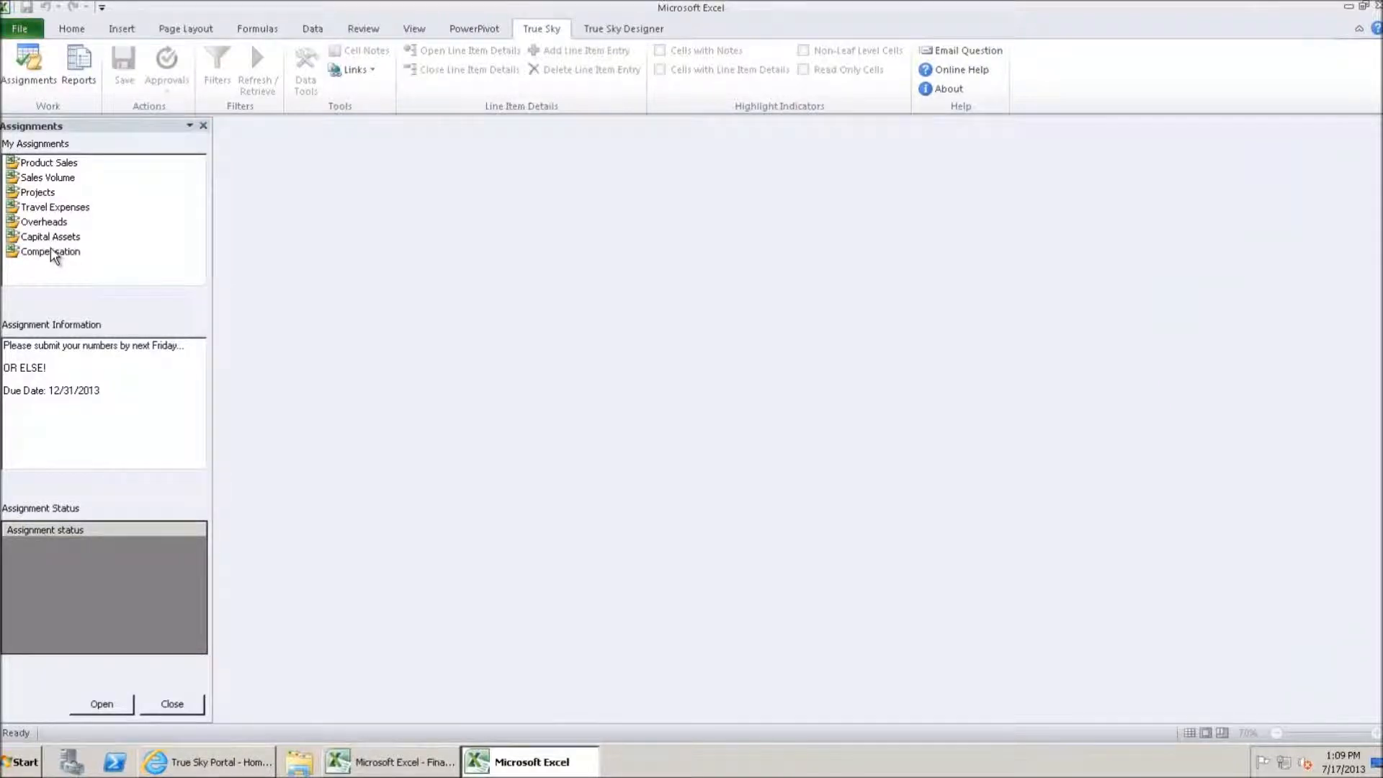
left_click(46, 222)
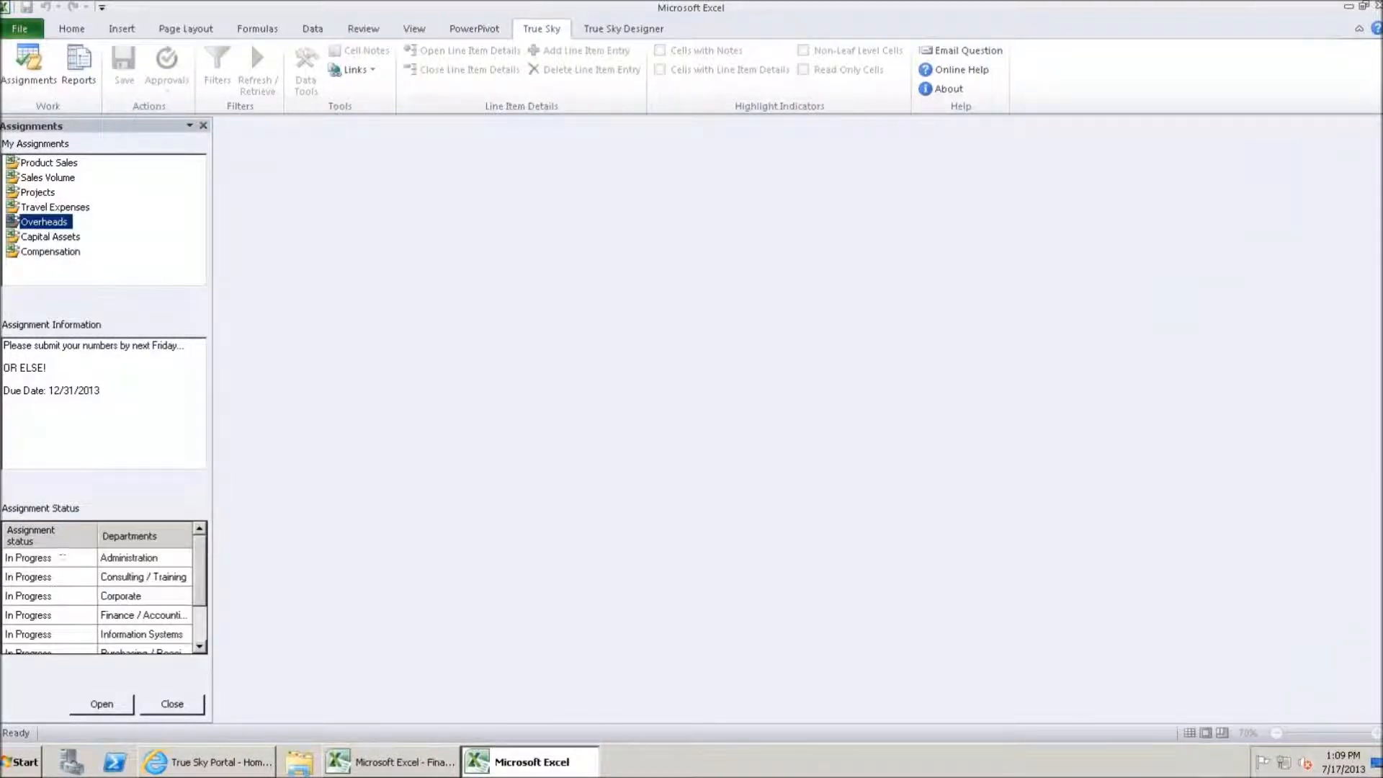
left_click(101, 704)
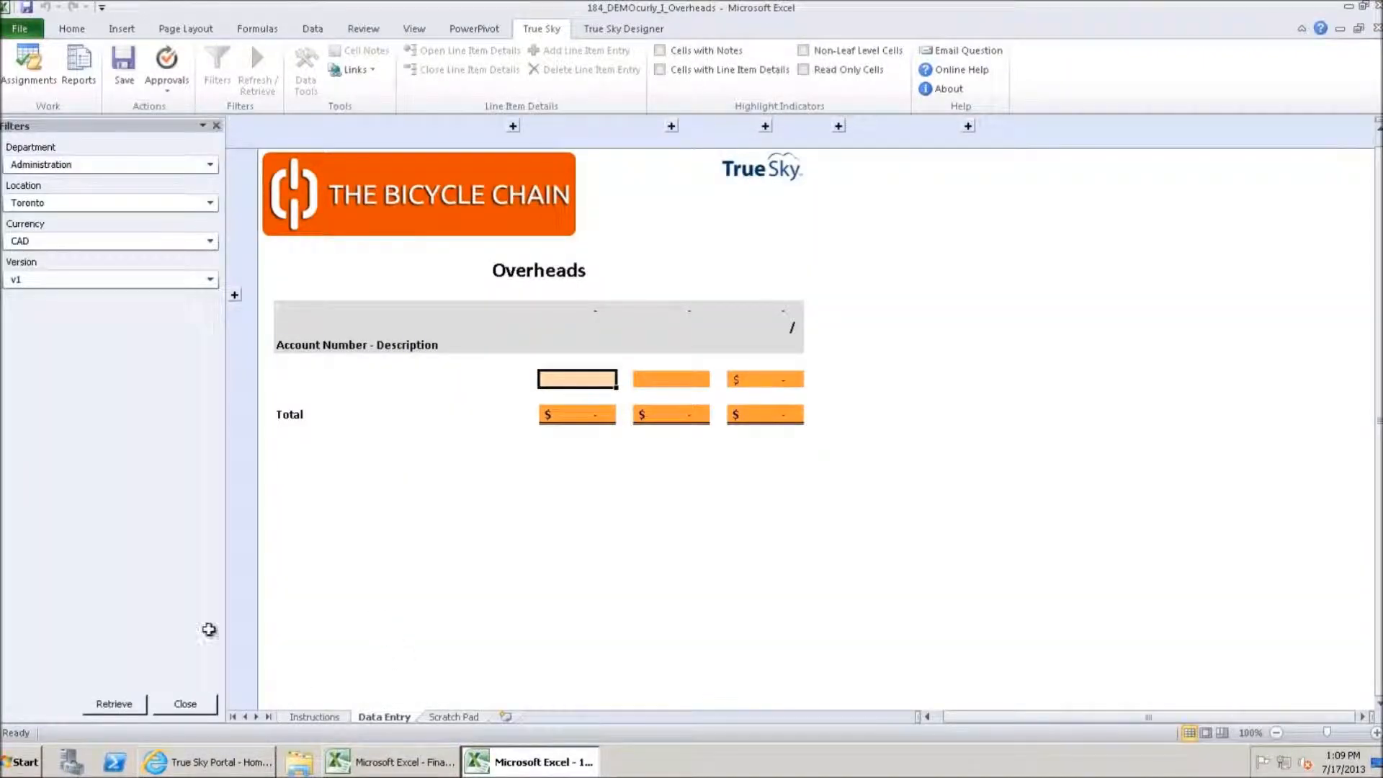
left_click(105, 709)
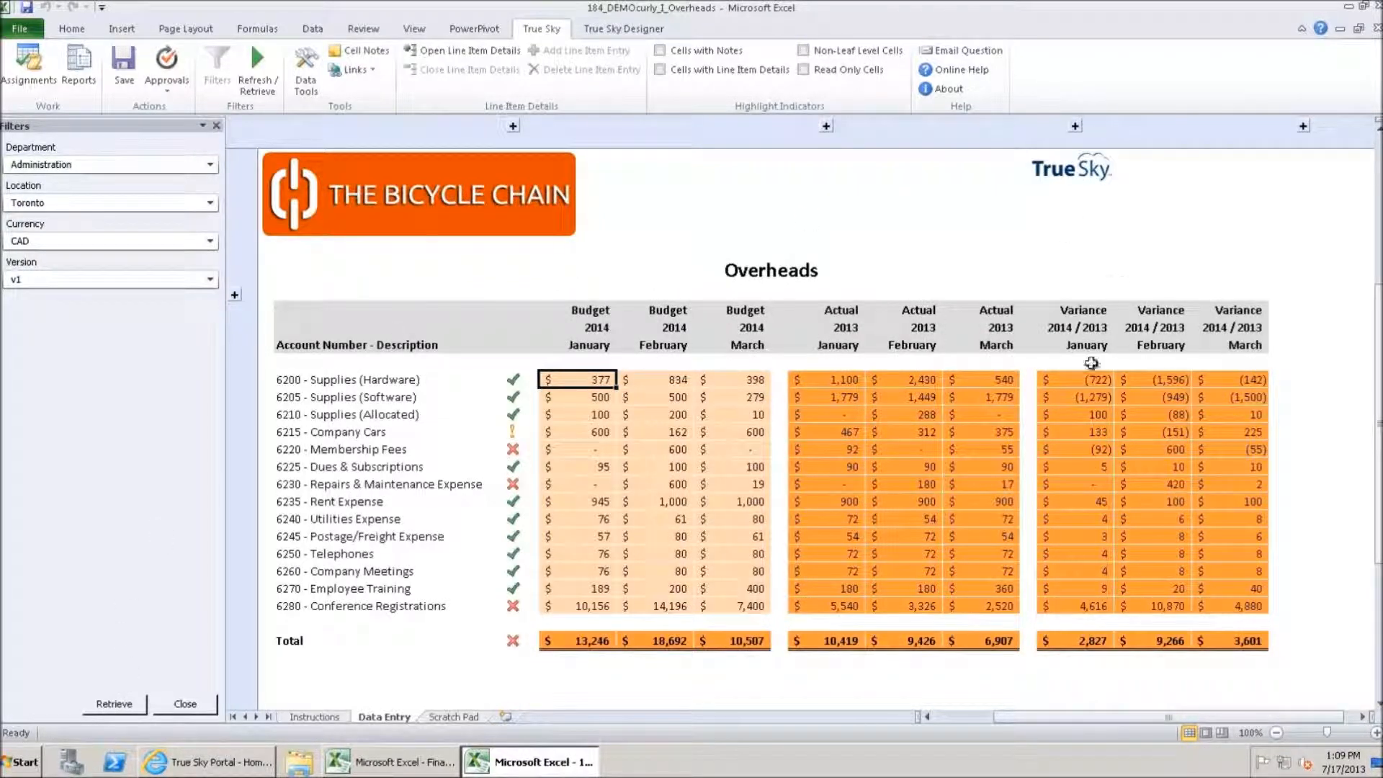
left_click(1302, 128)
left_click(1194, 127)
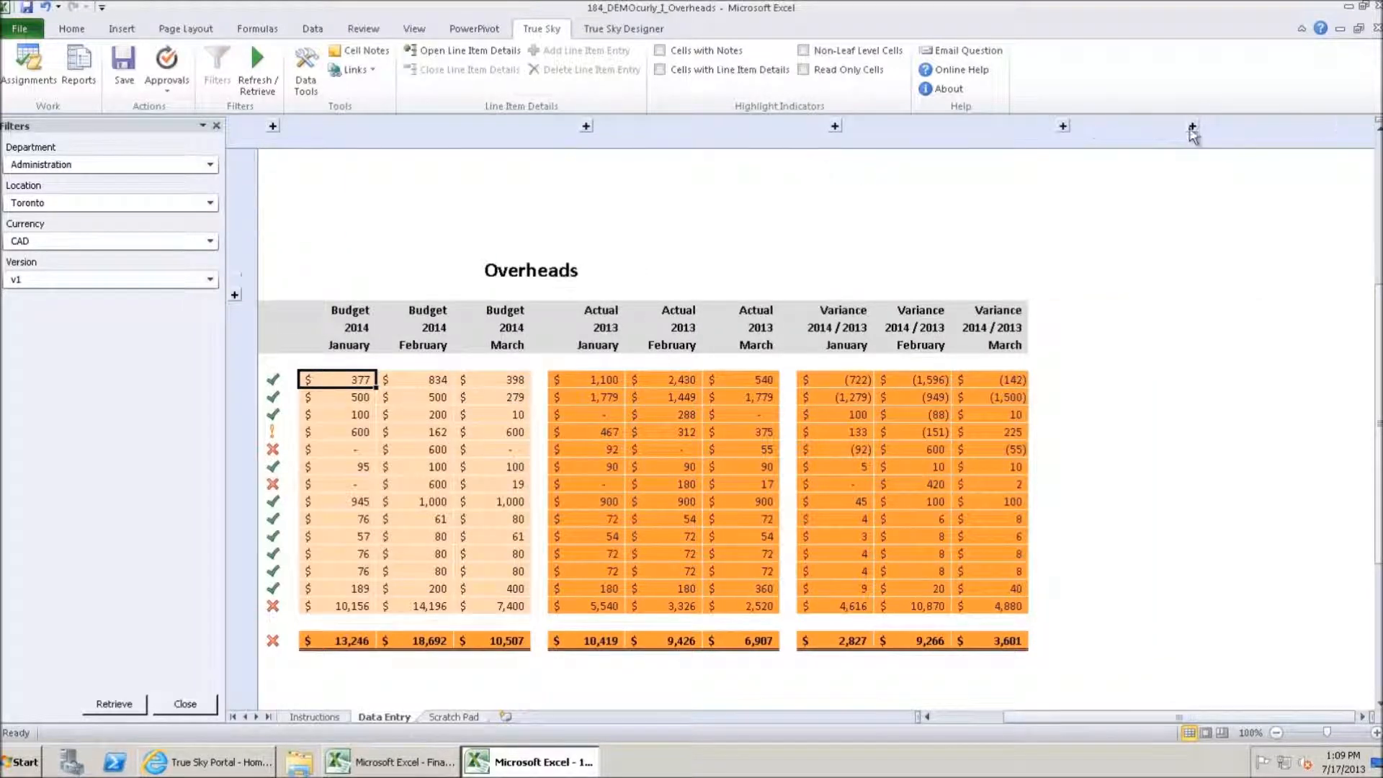
left_click(957, 717)
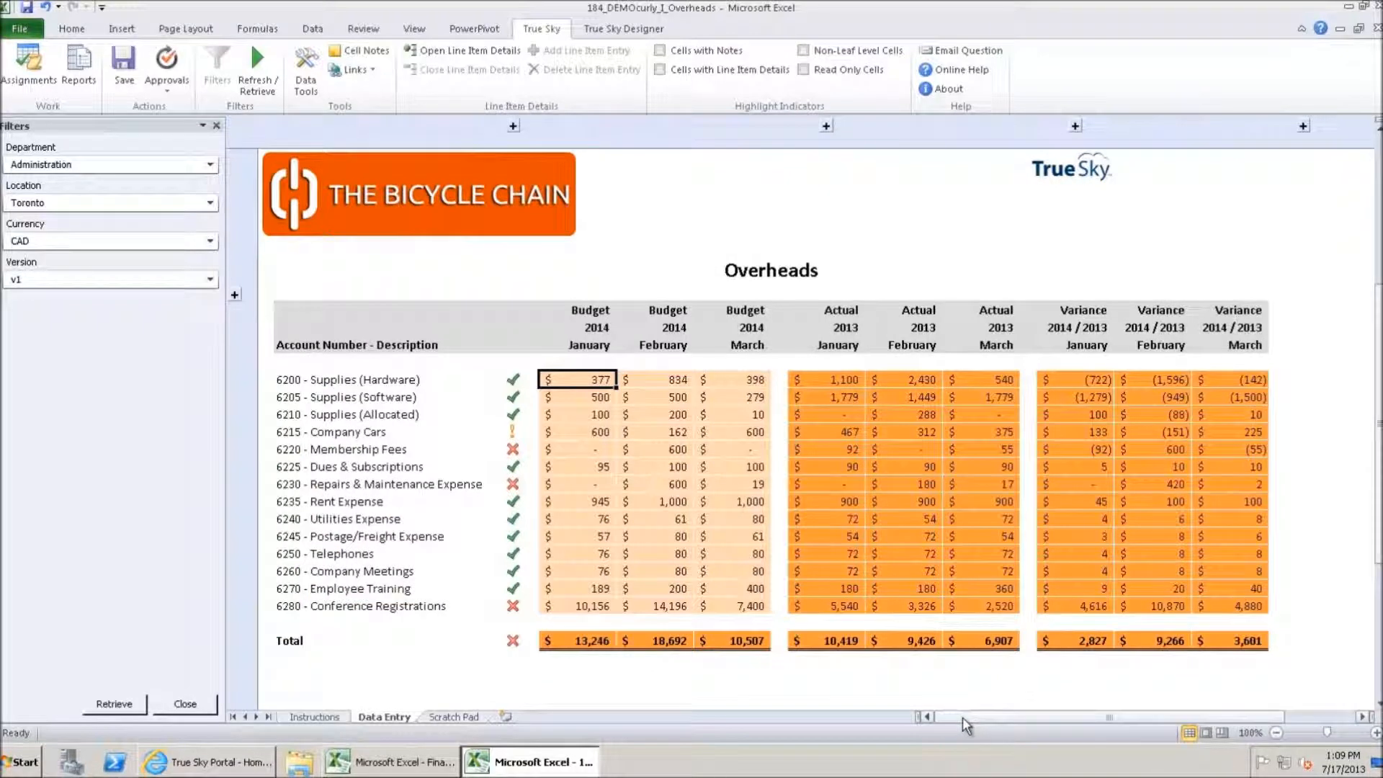
Step: Highlight the cells with line item details and open the details of the February 2014 Conference Registrations budget
left_click(660, 71)
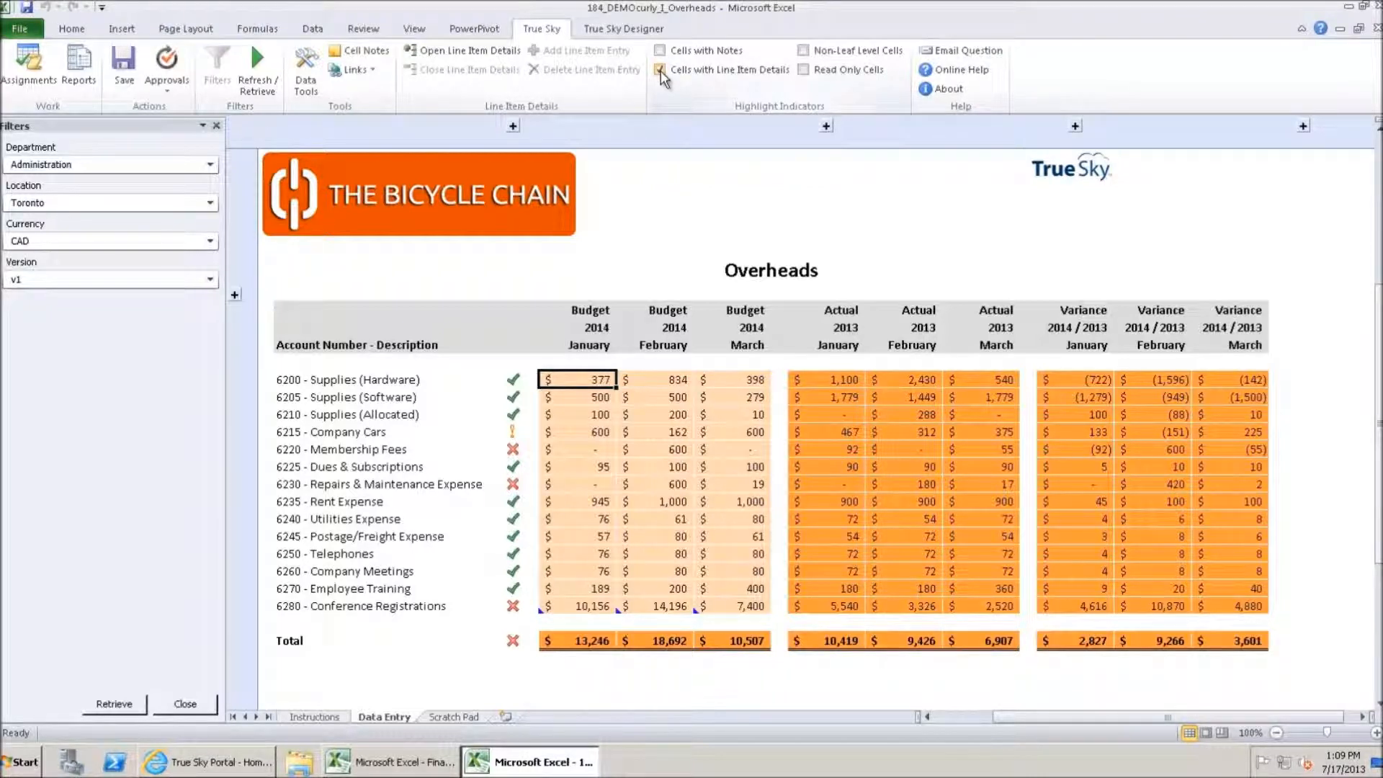
left_click(653, 609)
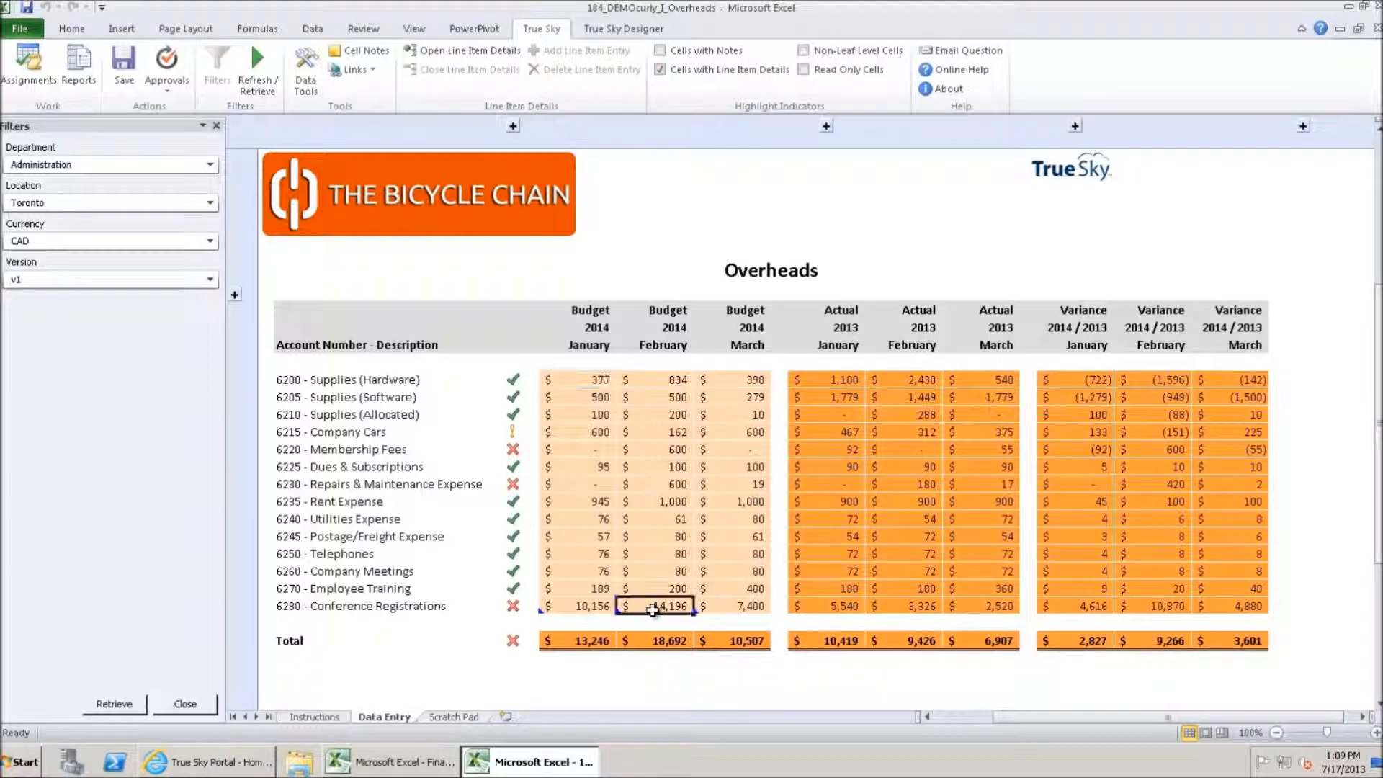
left_click(464, 50)
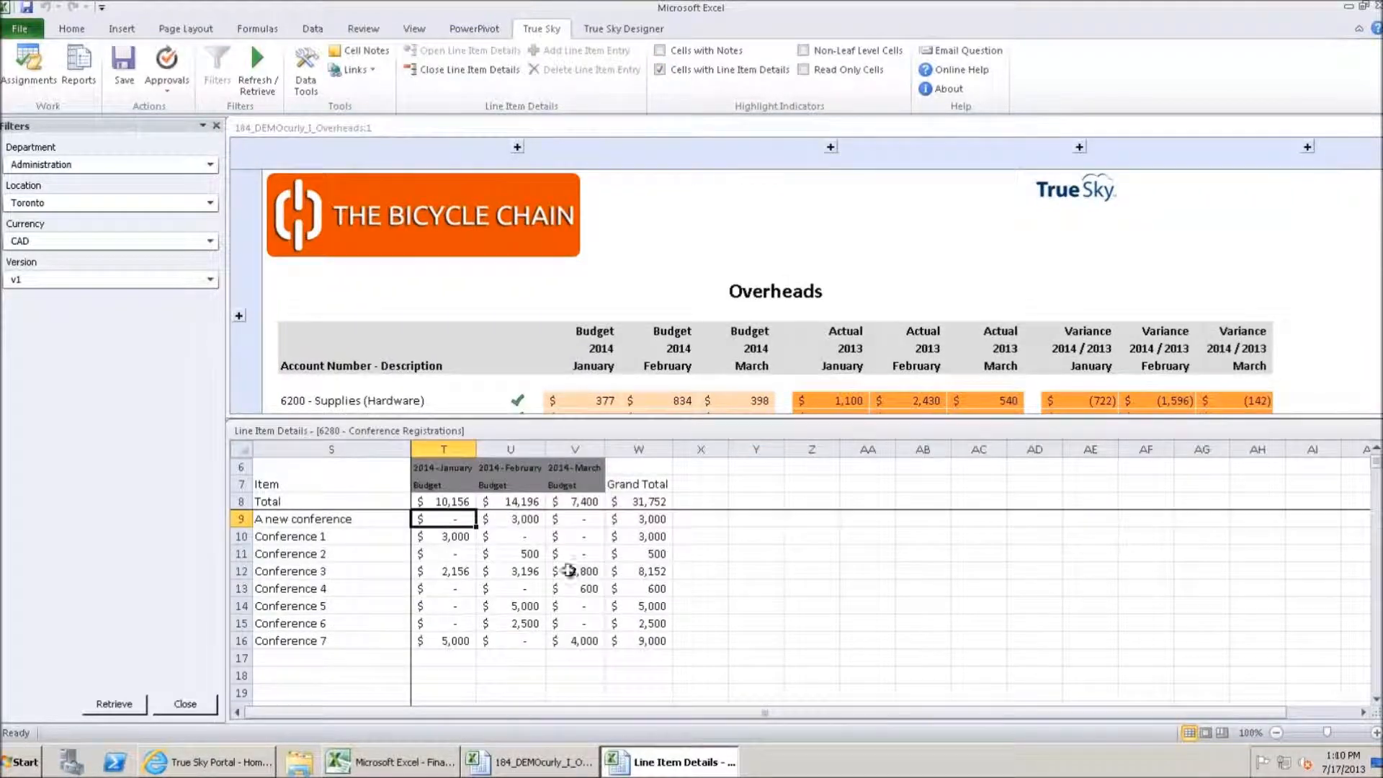
Step: Add a line item named Conference 8 with 2000 for February 2014, and close the line item details, saving the changes
left_click(353, 655)
type("Conf")
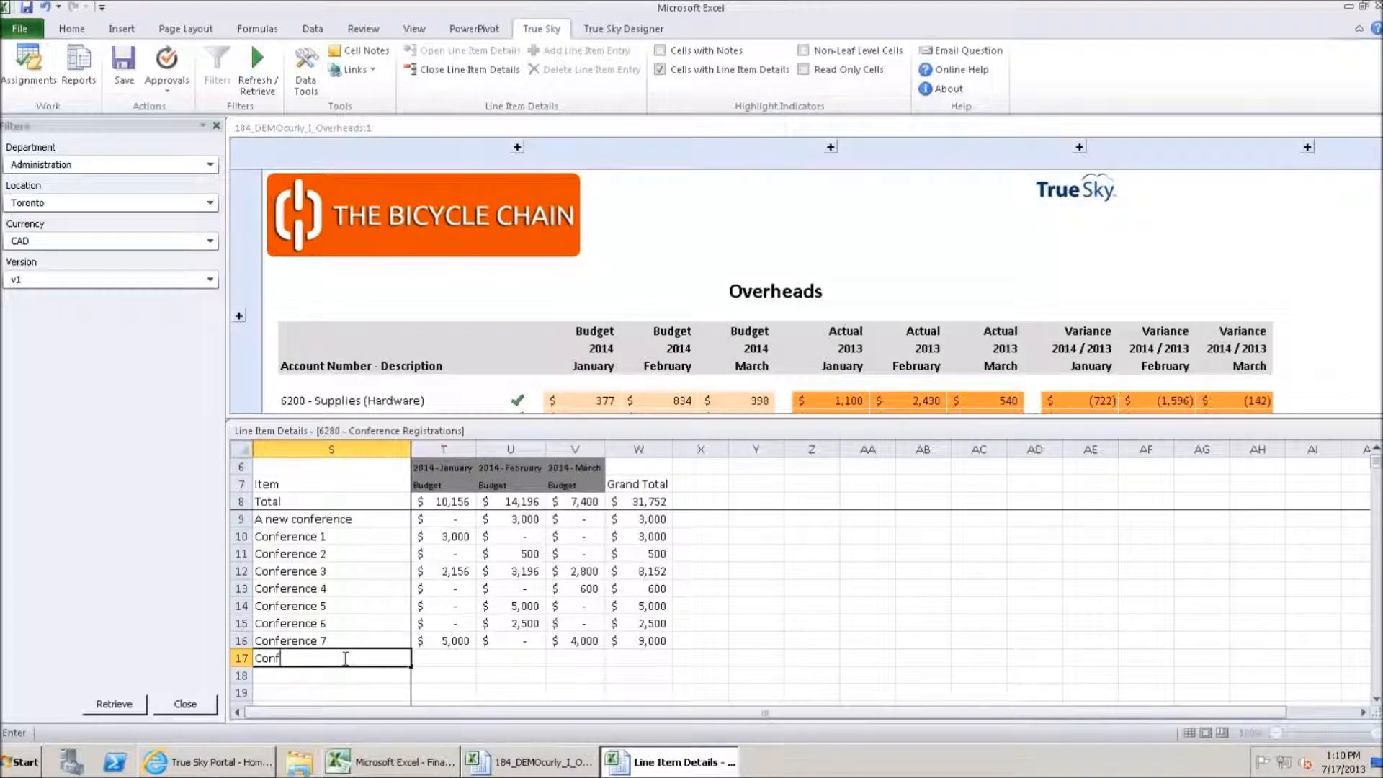
type("erence 8")
key("Tab")
key("Tab")
type("2000")
key("Return")
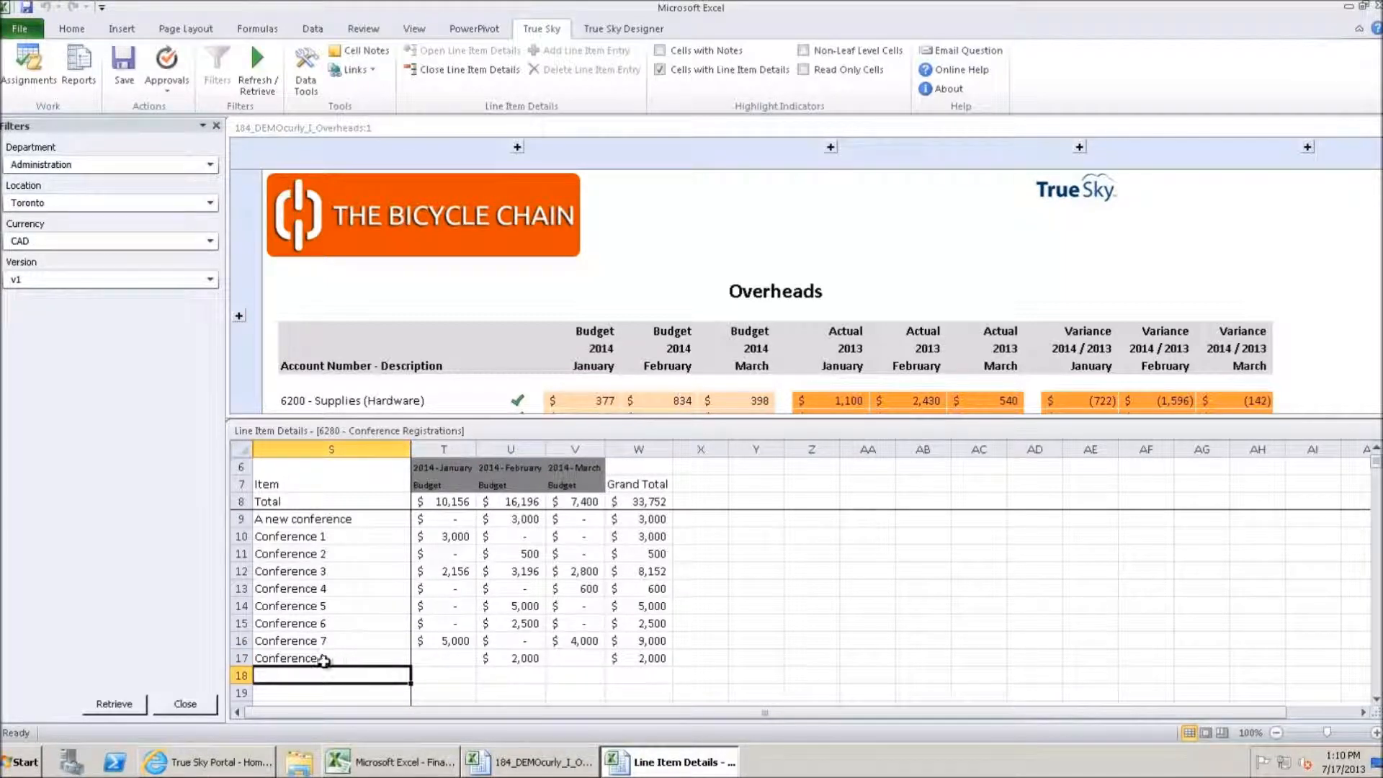
left_click(465, 69)
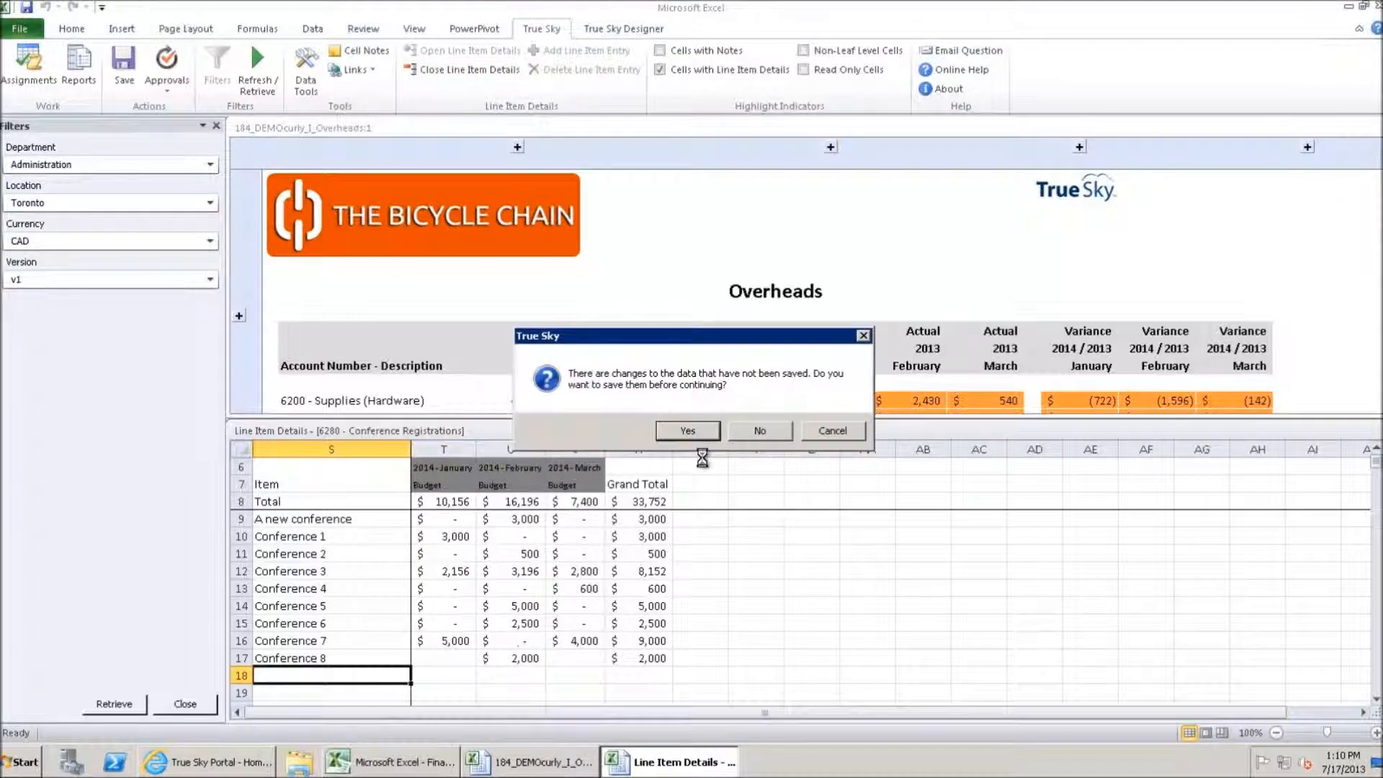
left_click(703, 431)
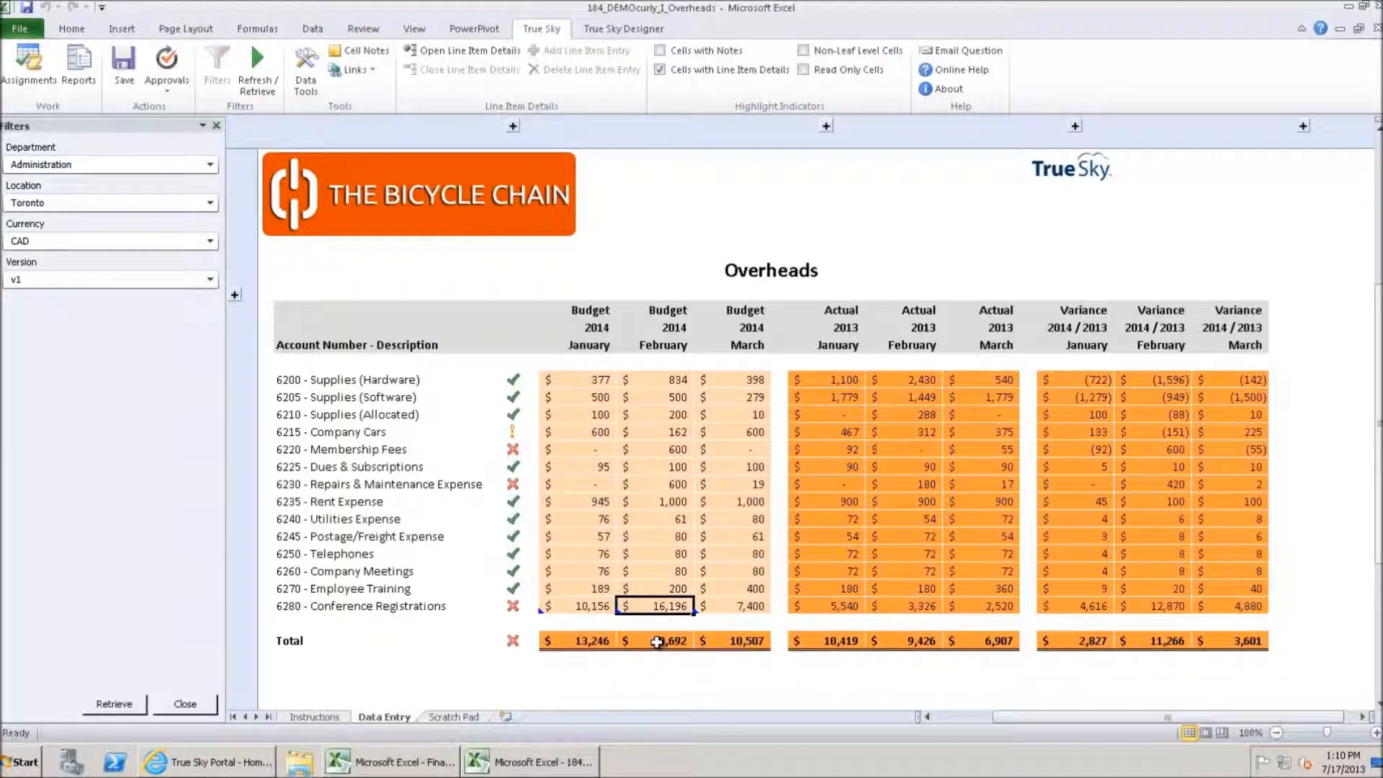
Step: Turn off highlighting of cells with line item details and view the note on the Supplies (Hardware) status indicator
left_click(658, 69)
left_click(513, 382)
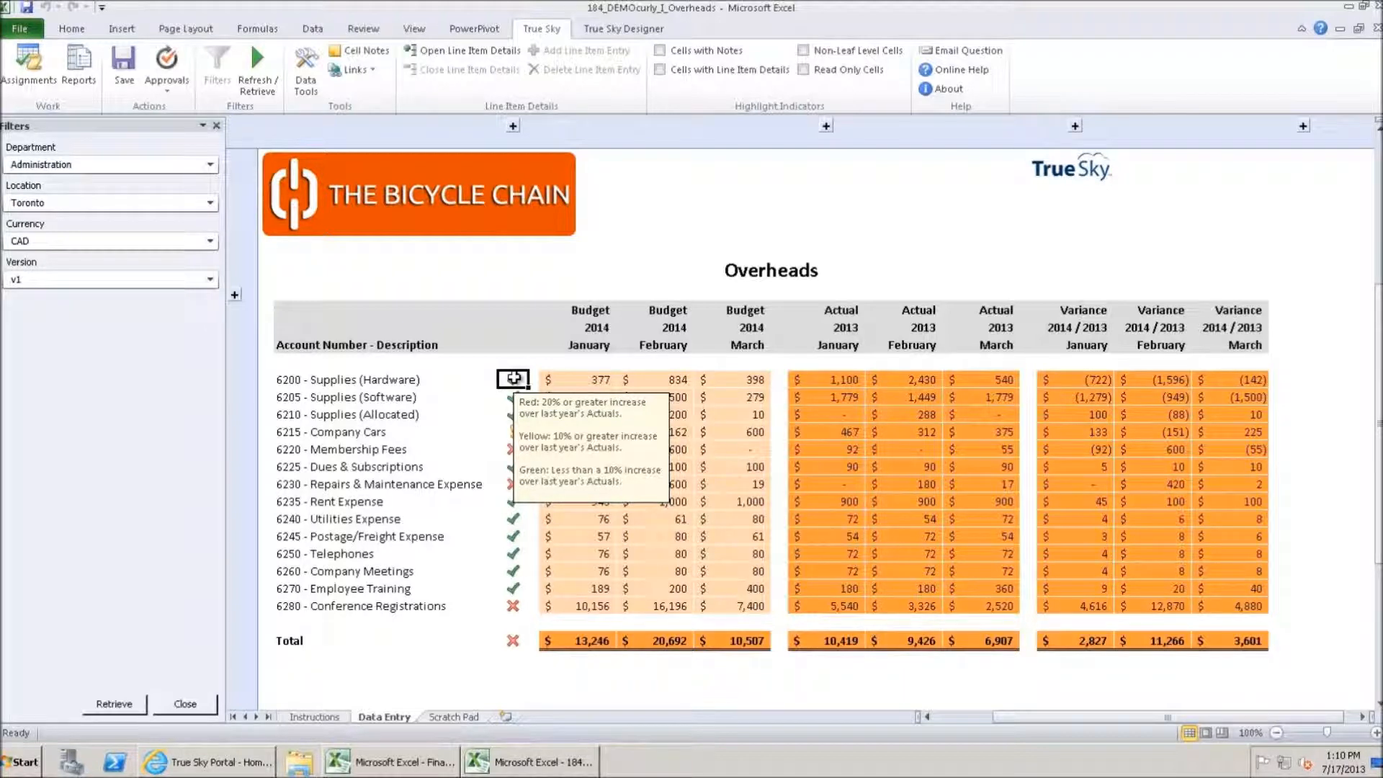
left_click(670, 382)
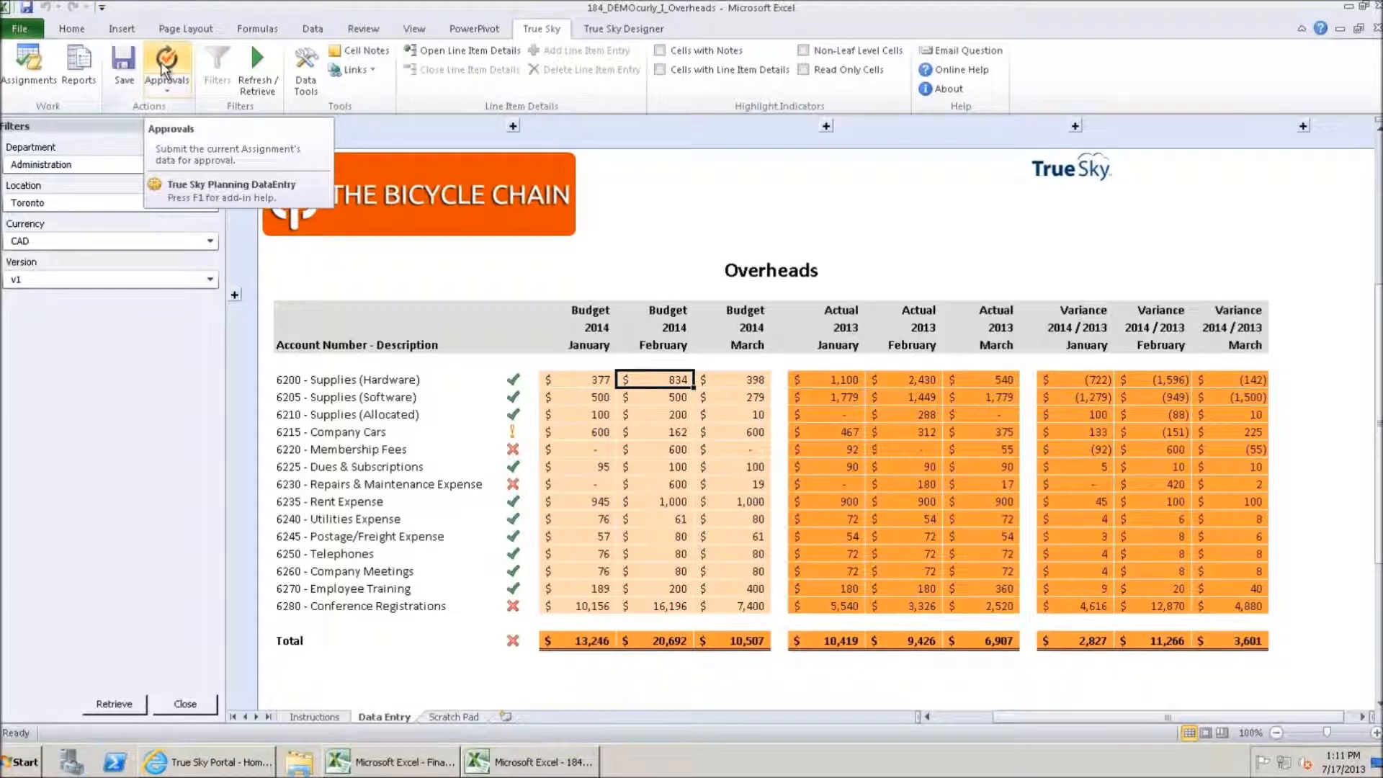
Step: Open the mass approvals for the Overheads assignment, examine the departments' validation and assignment statuses, and close them without submitting
left_click(173, 100)
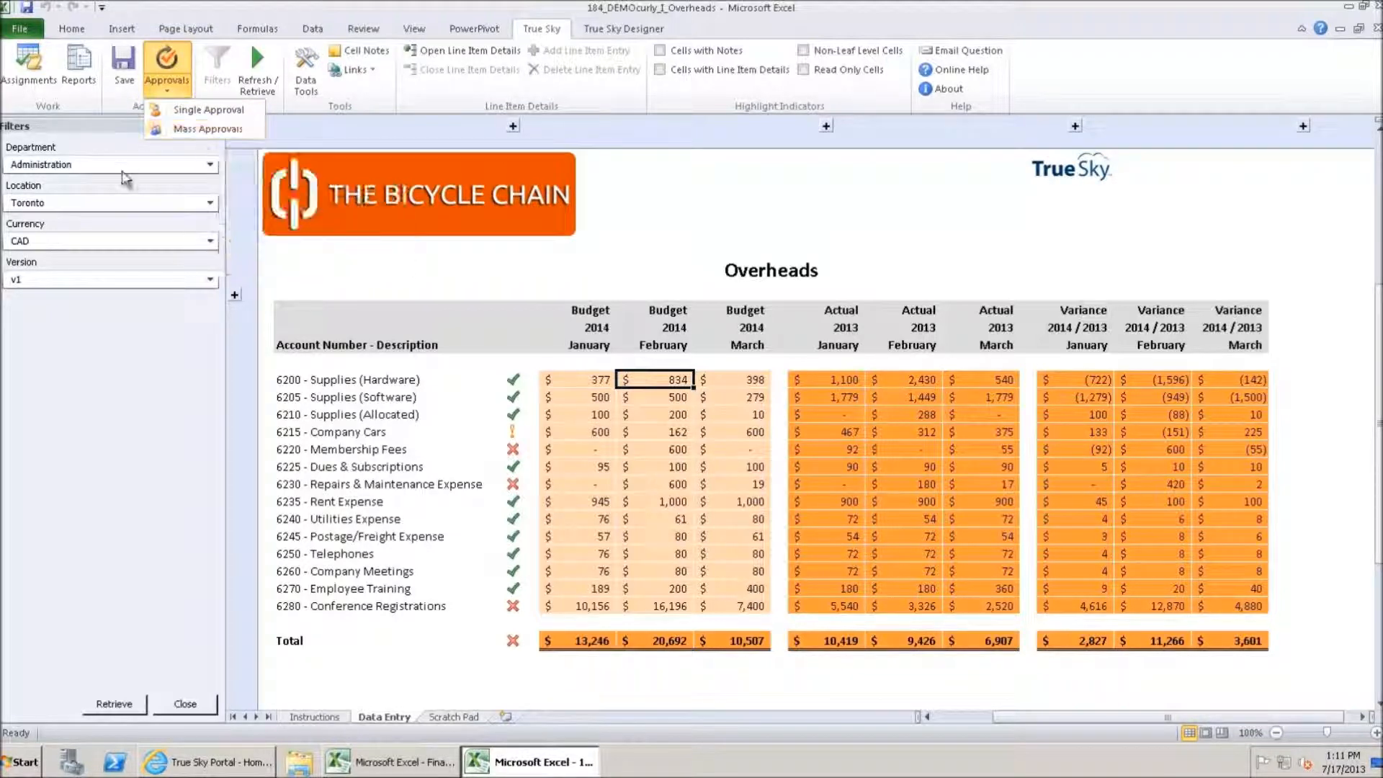
left_click(199, 128)
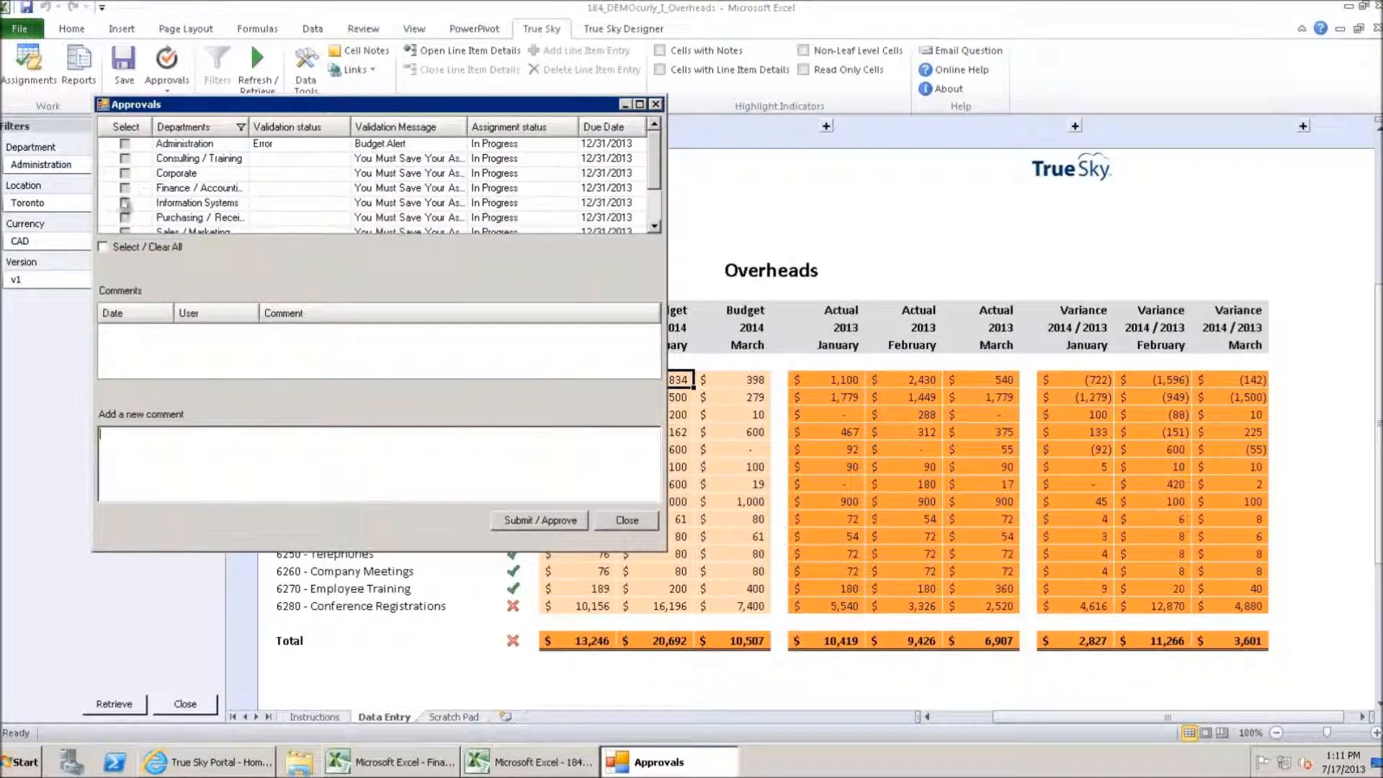
left_click(656, 105)
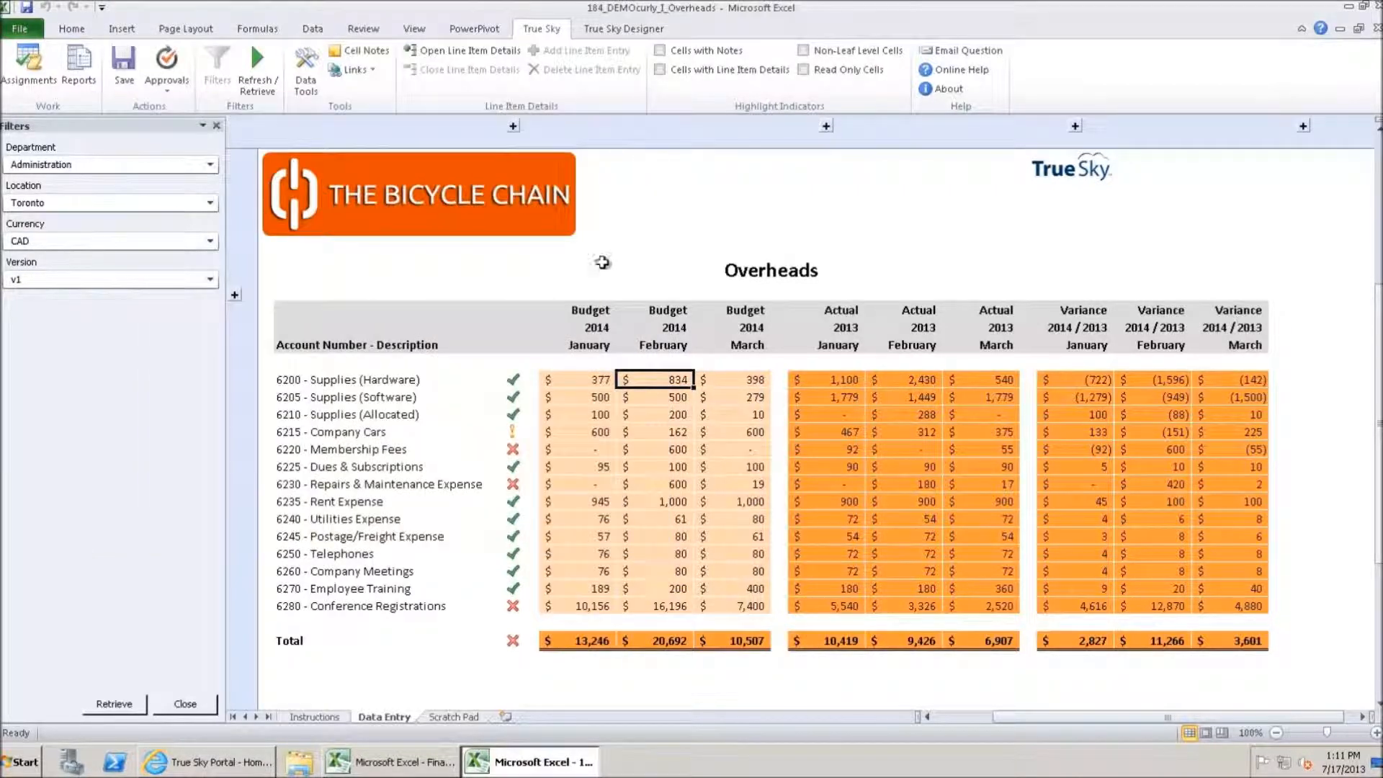